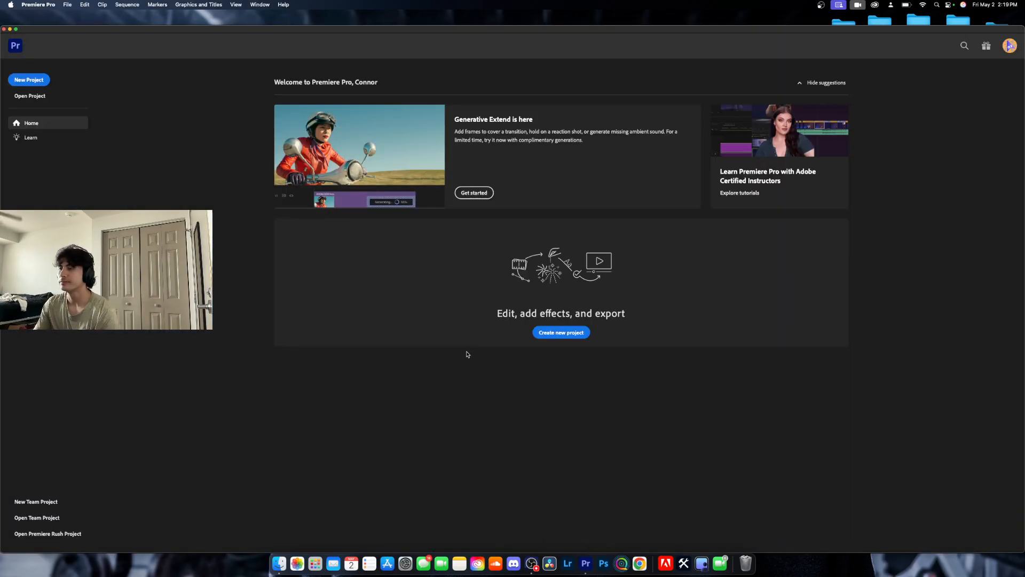
Open the Bootcamp project from the CINEMATIC BOOTCAMP folder on the desktop.
click(9, 29)
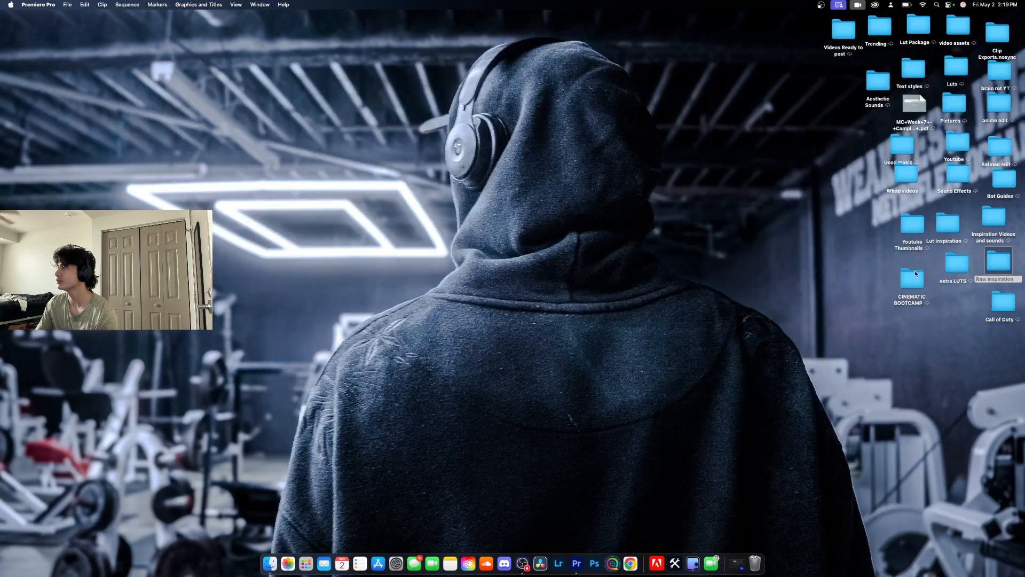
double_click(994, 40)
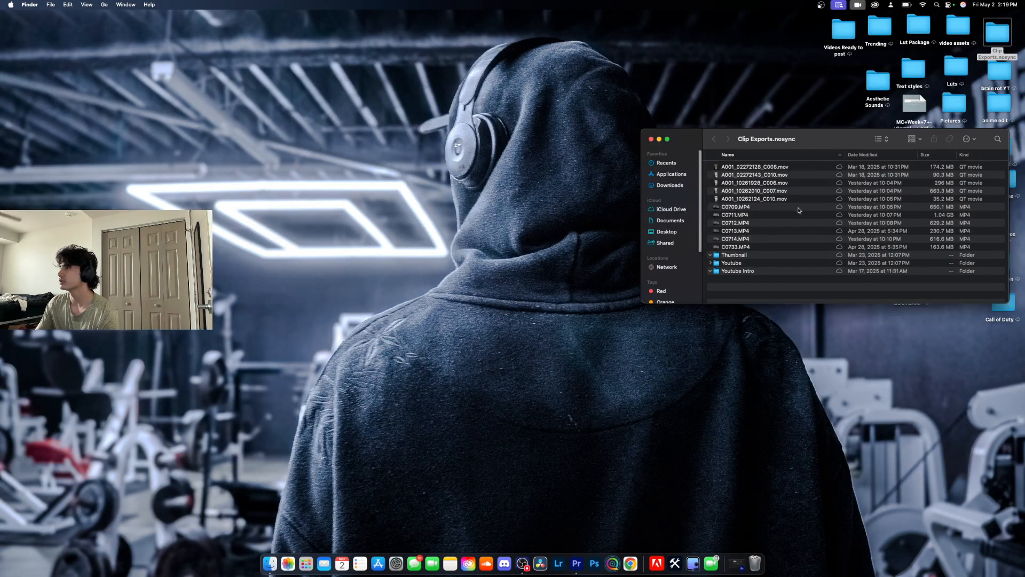
click(652, 135)
double_click(911, 279)
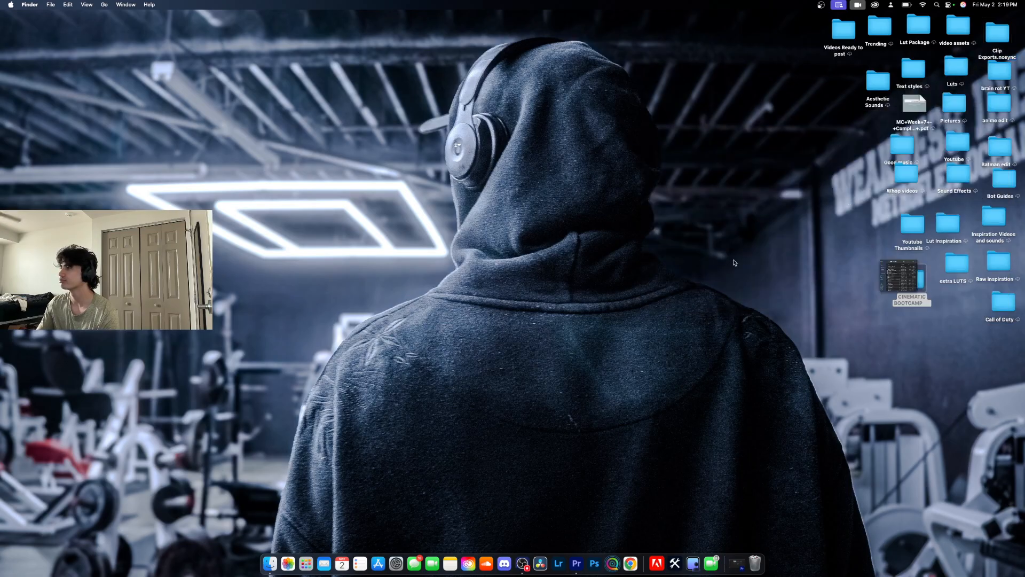
double_click(435, 150)
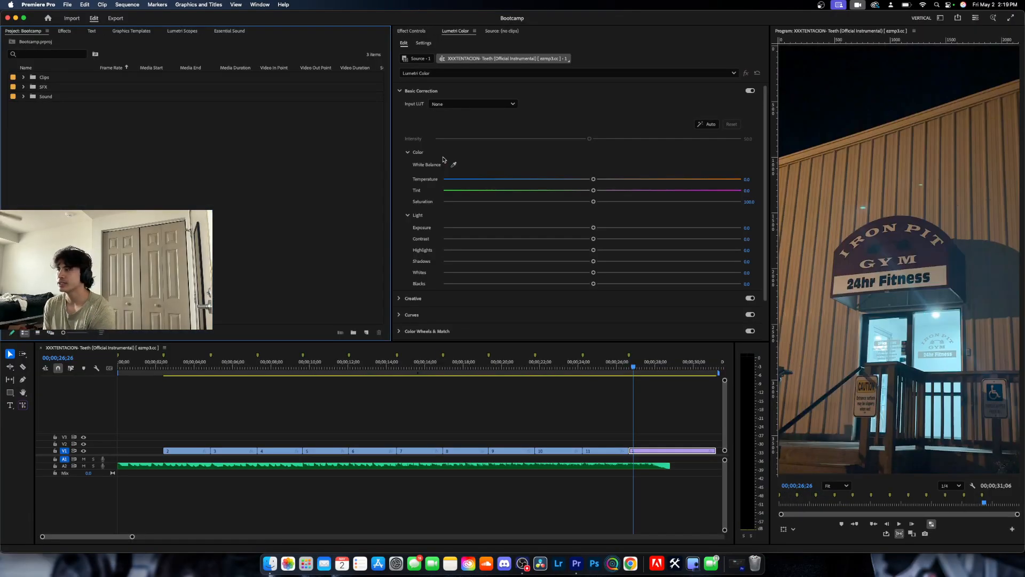
Mute audio track A2 and show the first video clip's effect controls with the playhead at 00;00;02;12.
drag(633, 369, 167, 425)
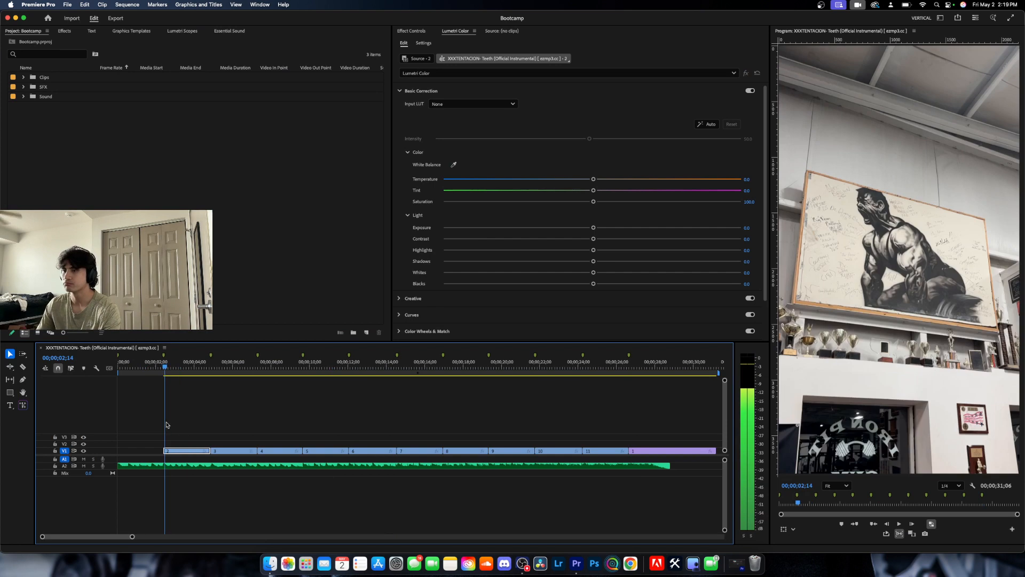
click(84, 465)
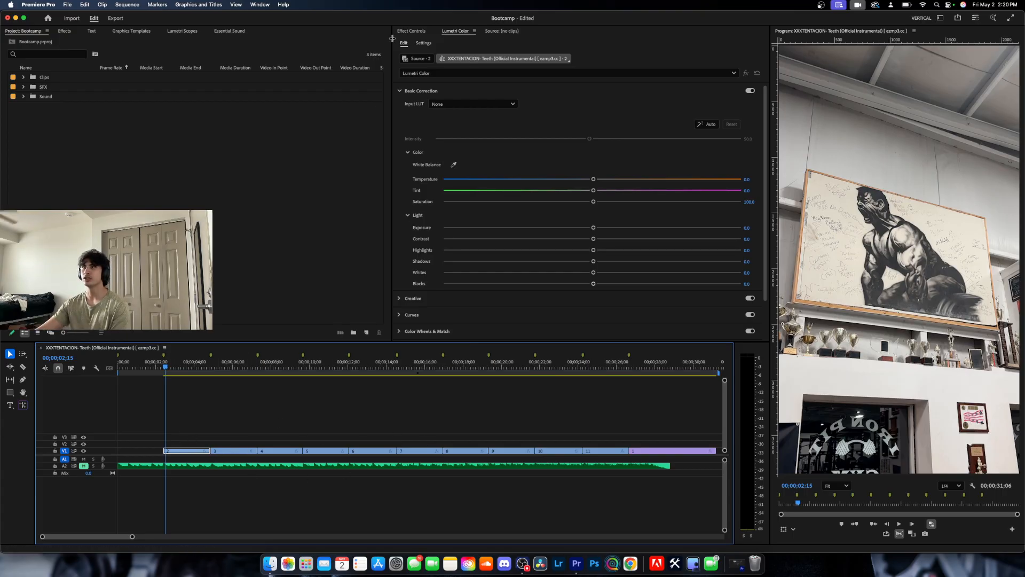
click(410, 31)
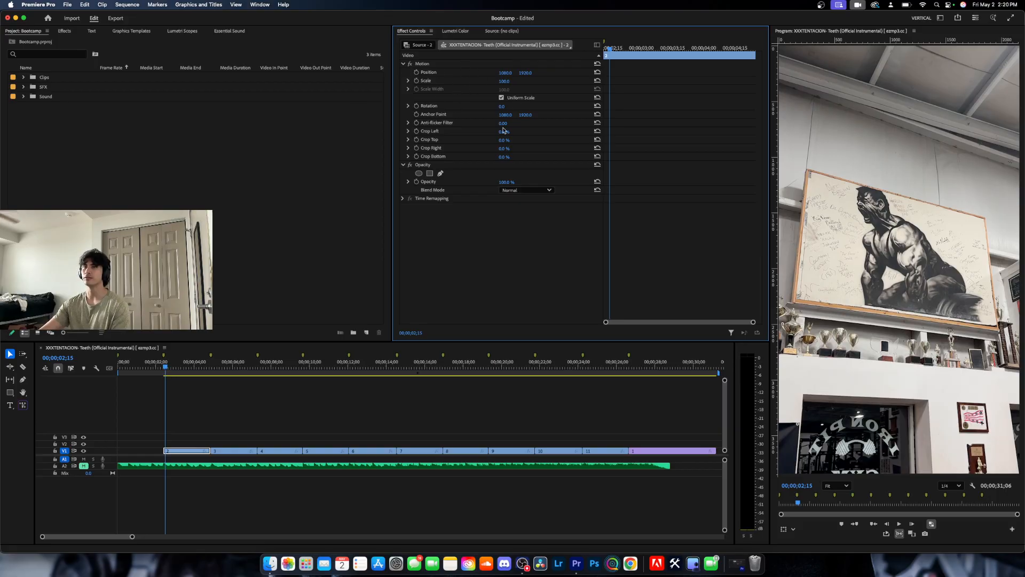
key(Left)
key(Left)
key(Left)
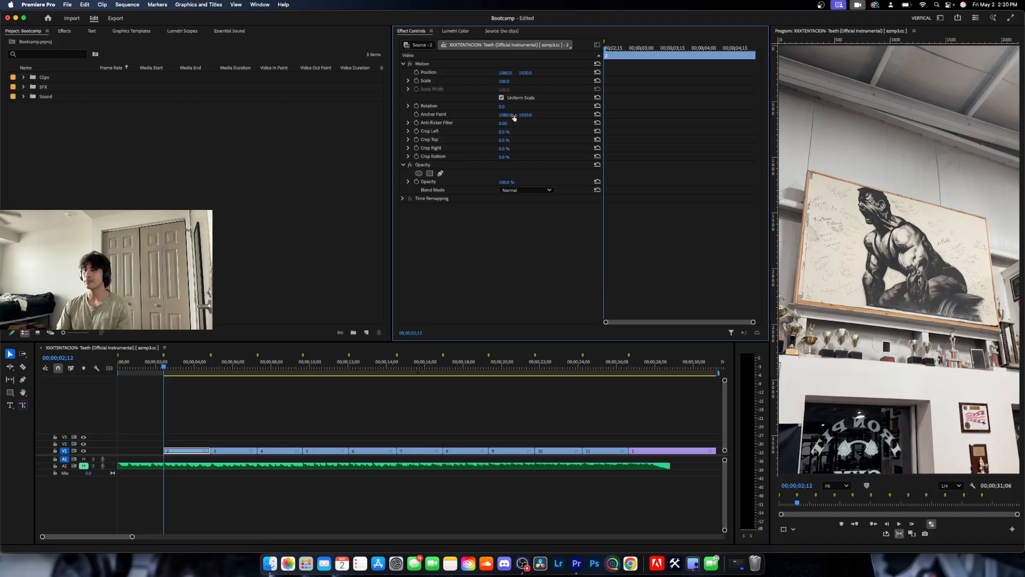
Try shifting the clip's position and shrinking its scale to about 64, resetting each property to its default.
mouse_move(506, 73)
mouse_down()
mouse_move(548, 73)
mouse_move(336, 73)
mouse_move(549, 76)
mouse_move(429, 73)
mouse_move(498, 74)
mouse_up()
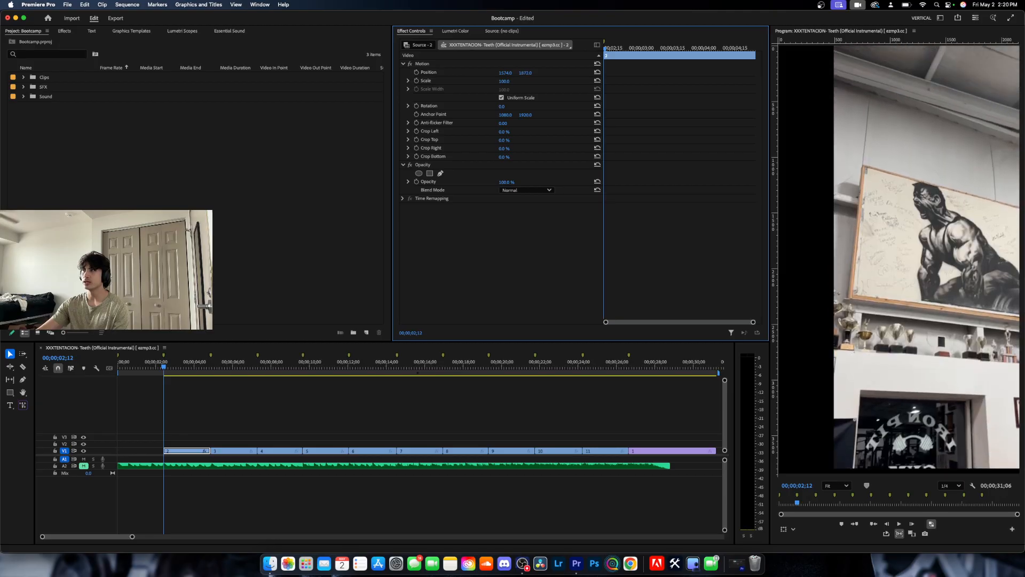
click(597, 72)
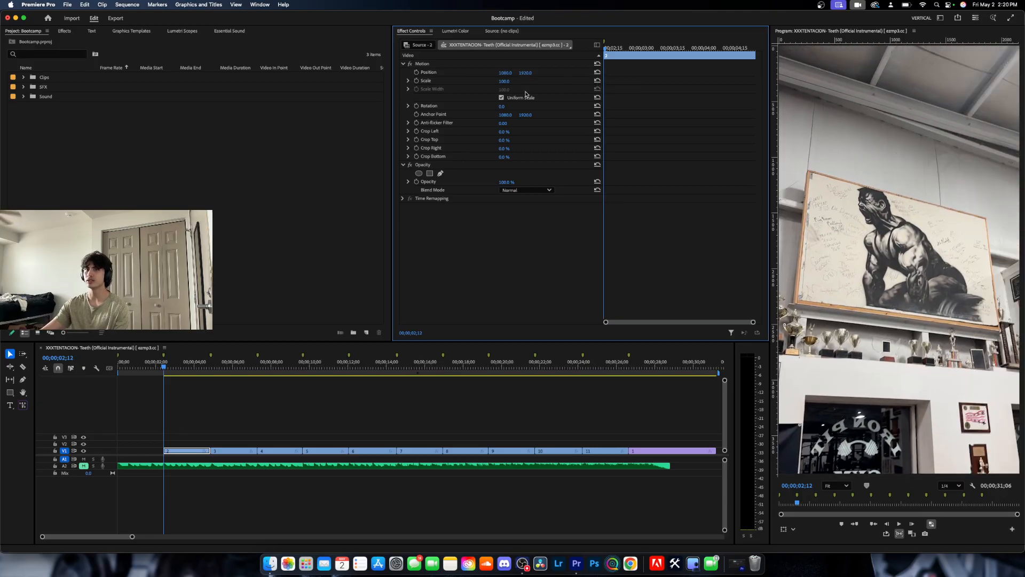
mouse_move(505, 81)
mouse_down()
mouse_move(590, 84)
mouse_move(454, 84)
mouse_move(488, 84)
mouse_up()
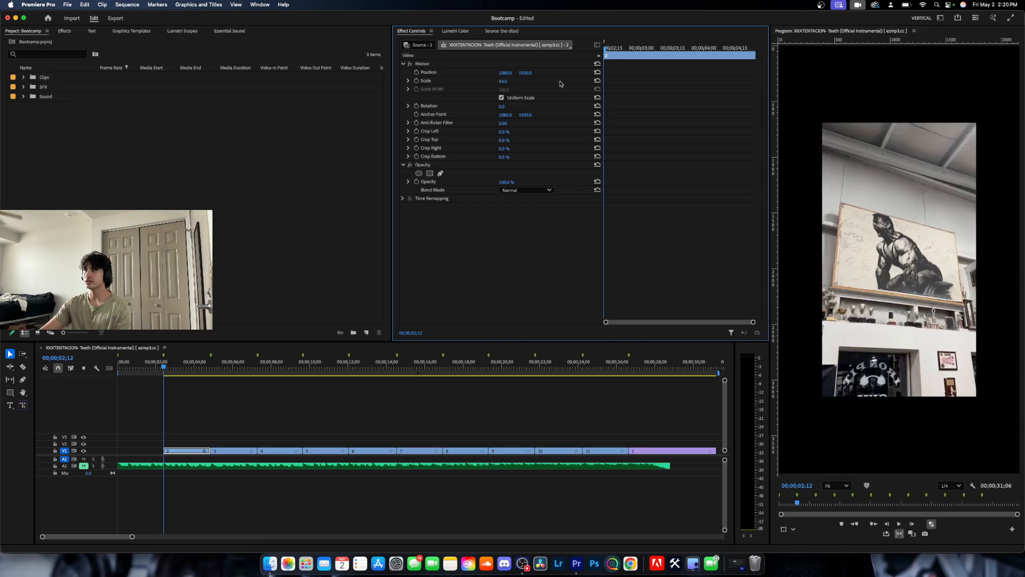
click(598, 81)
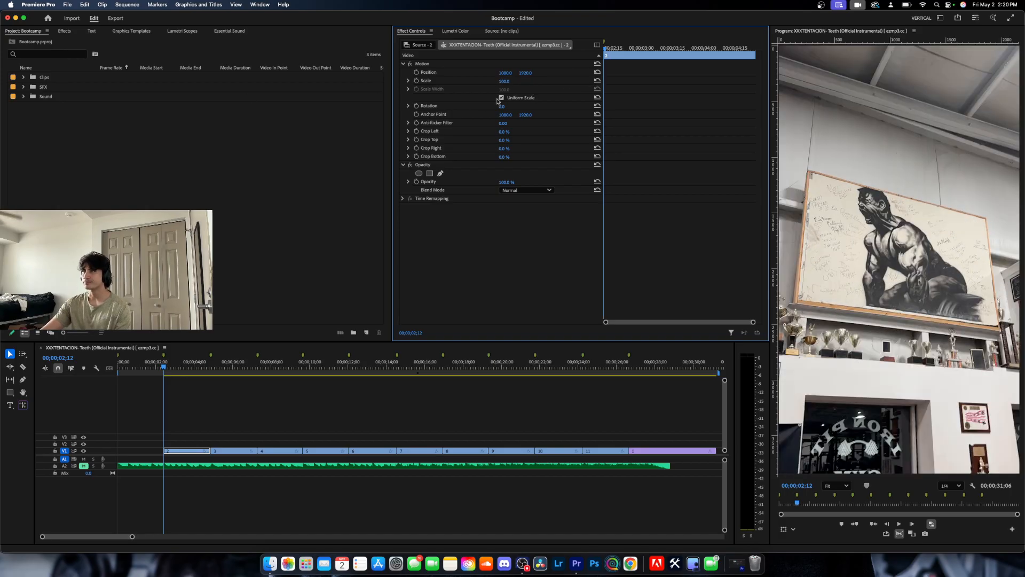
Try widening the clip through Scale Width with Uniform Scale off, and turn Uniform Scale back on.
click(500, 97)
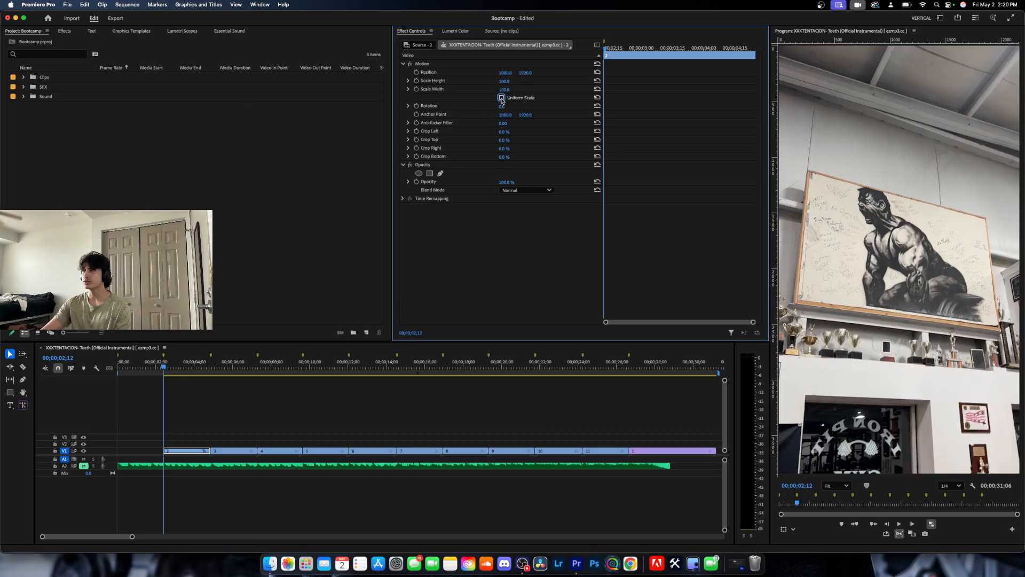
drag(503, 90, 510, 90)
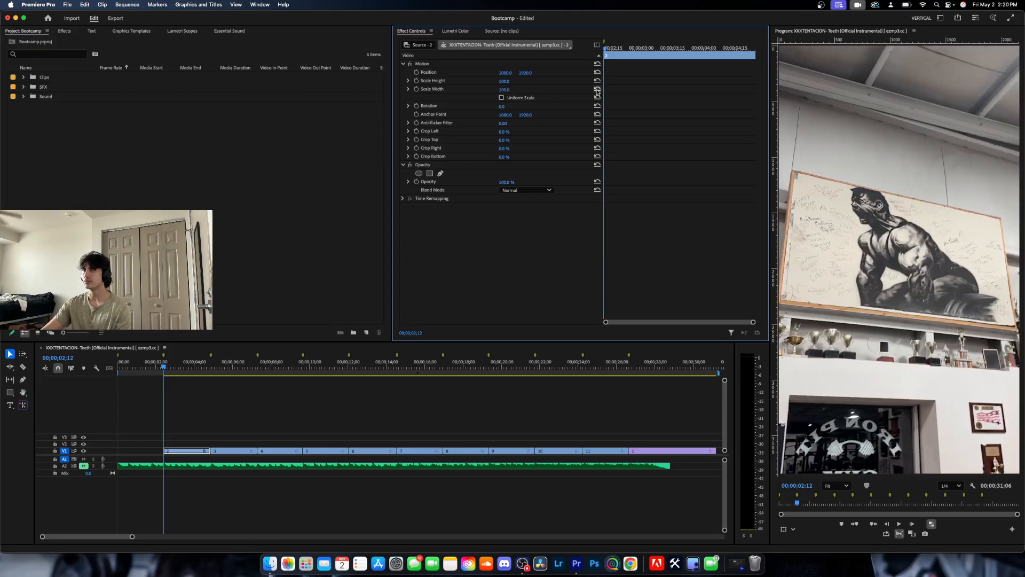
click(501, 98)
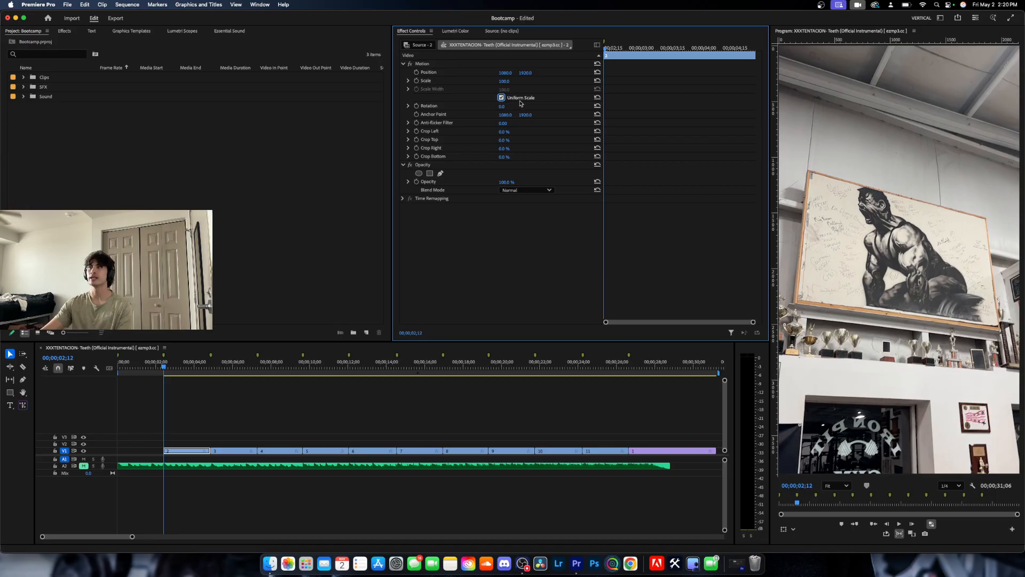
Try tilting the clip with Rotation and moving its Anchor Point horizontally, resetting each property.
mouse_move(503, 106)
mouse_down()
mouse_move(487, 106)
mouse_move(500, 106)
mouse_up()
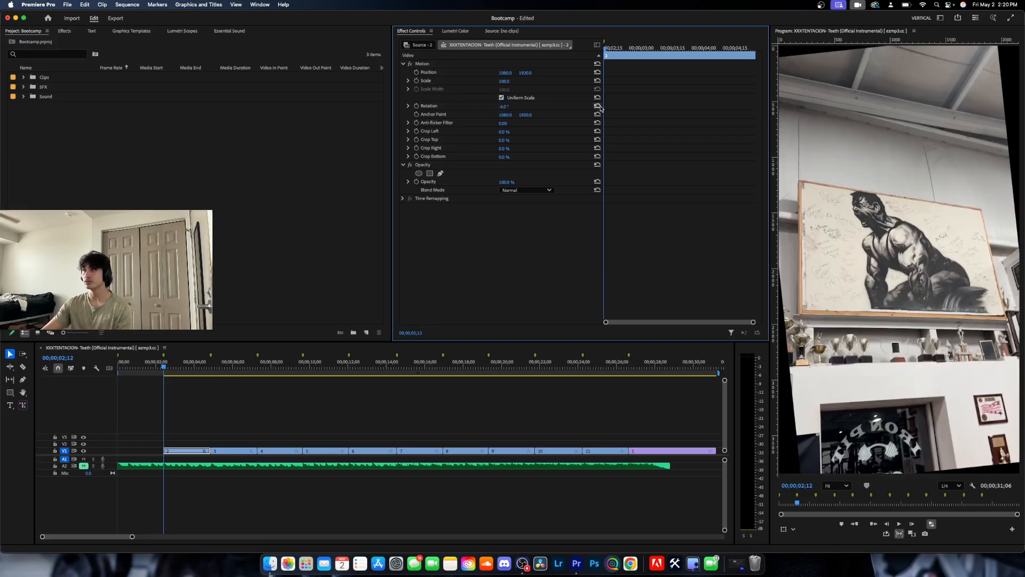
click(597, 106)
drag(506, 115, 579, 115)
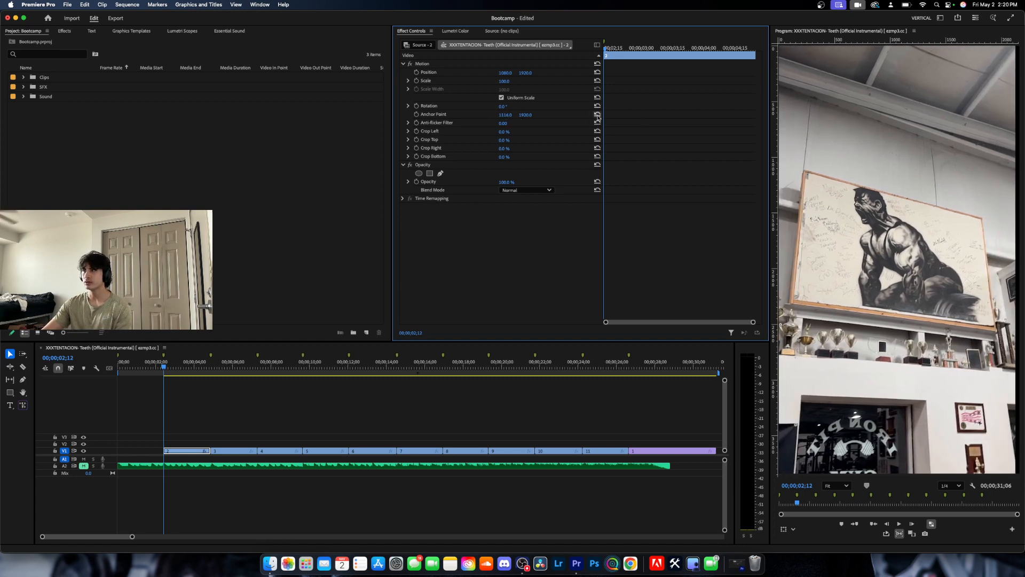
click(598, 114)
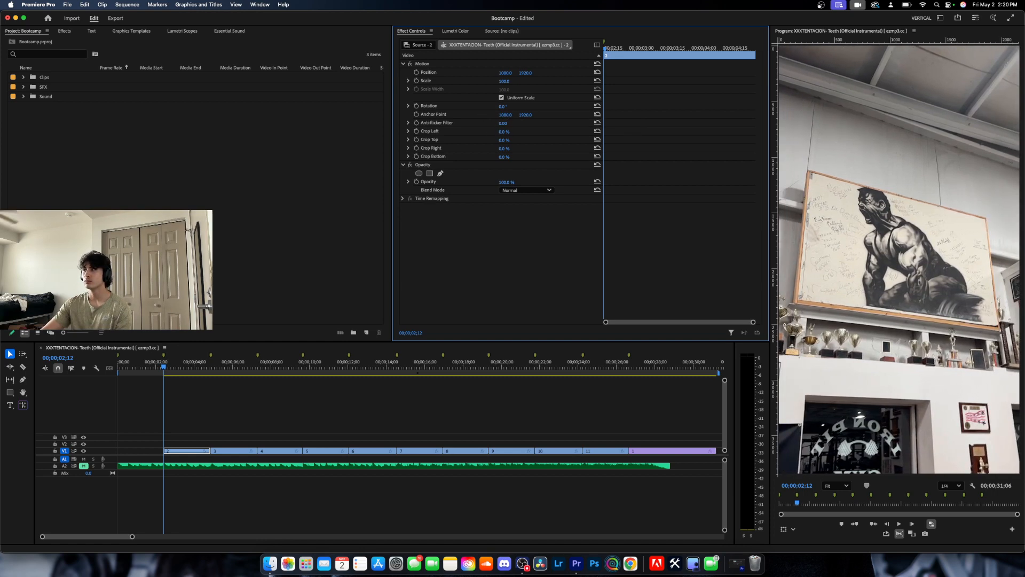
Try out the clip's Anti-flicker Filter and crop properties, leaving them at their defaults.
drag(503, 124, 534, 123)
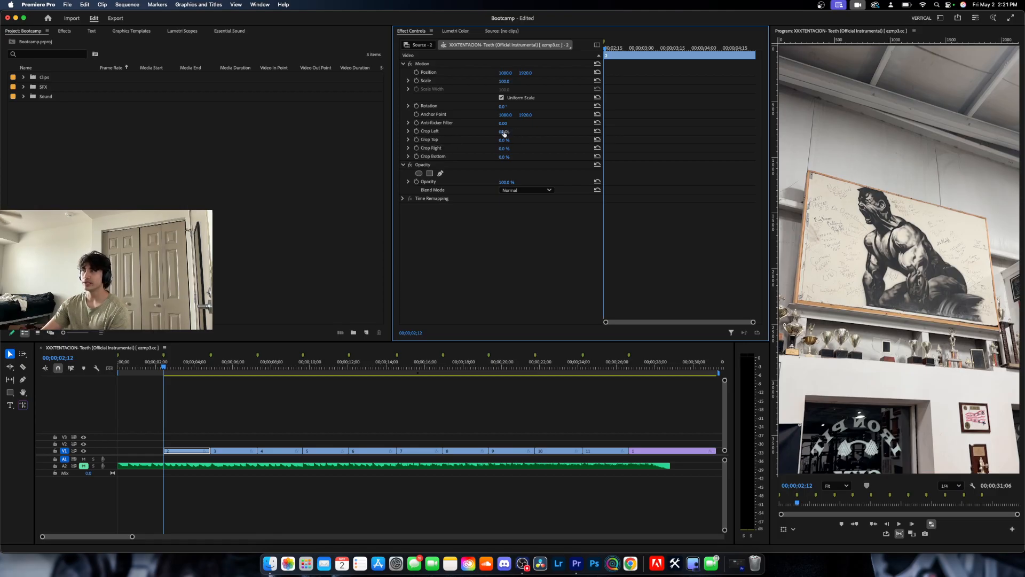
drag(505, 133, 509, 157)
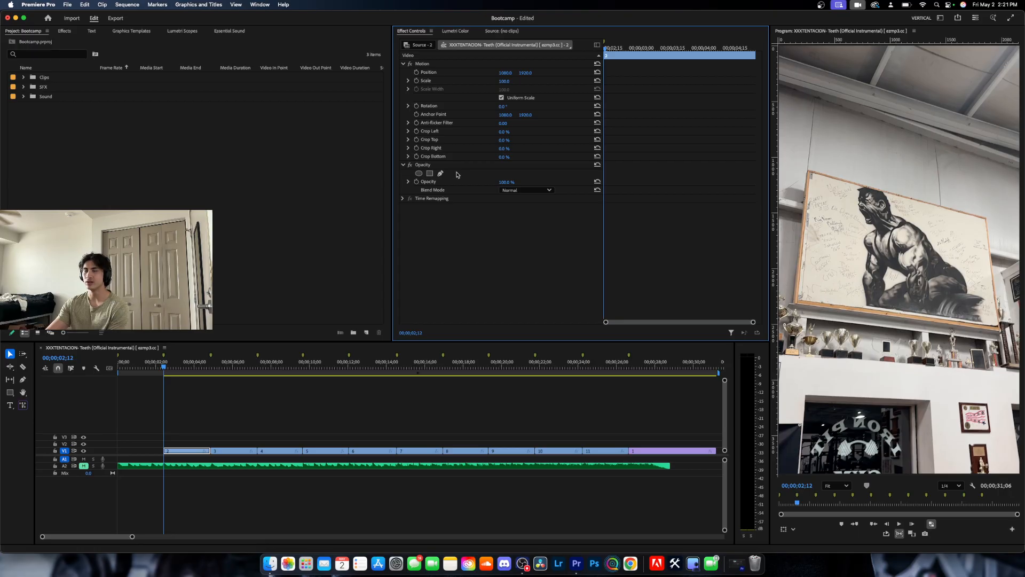
Bring up the effects library and look into the Video Effects category.
click(65, 31)
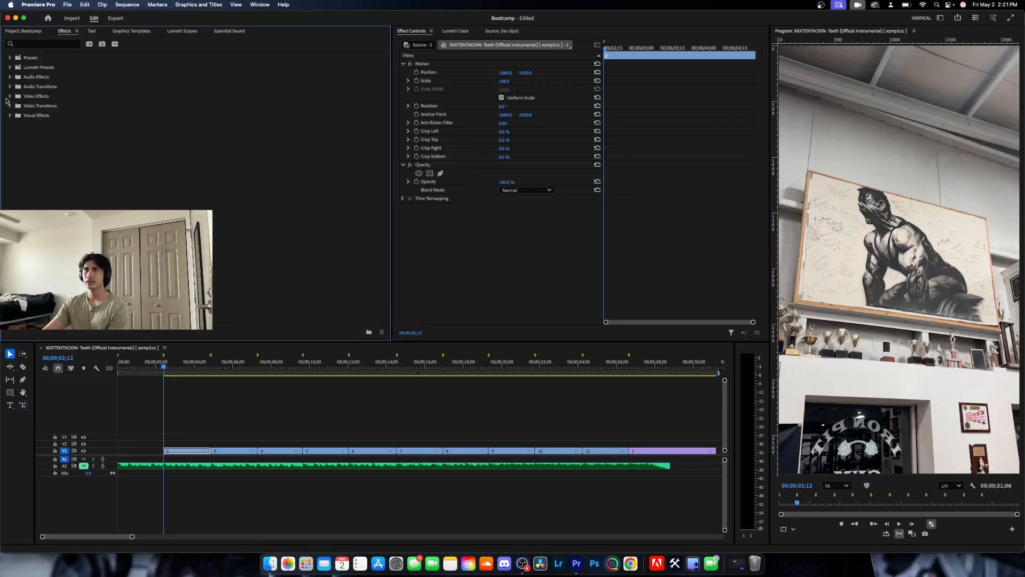
click(9, 96)
click(11, 96)
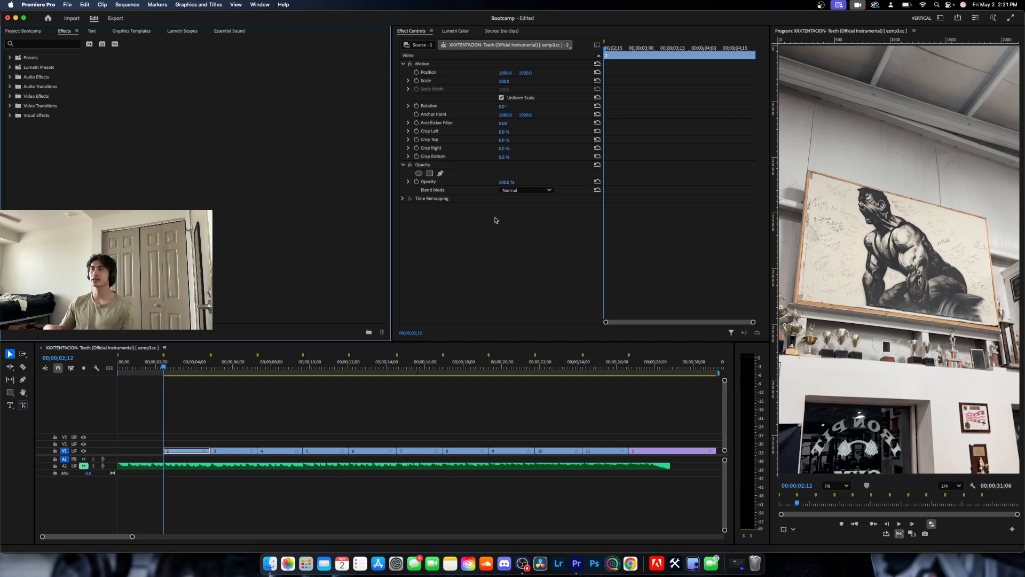
Examine the clip's Time Remapping speed and velocity settings, and collapse them again.
click(404, 198)
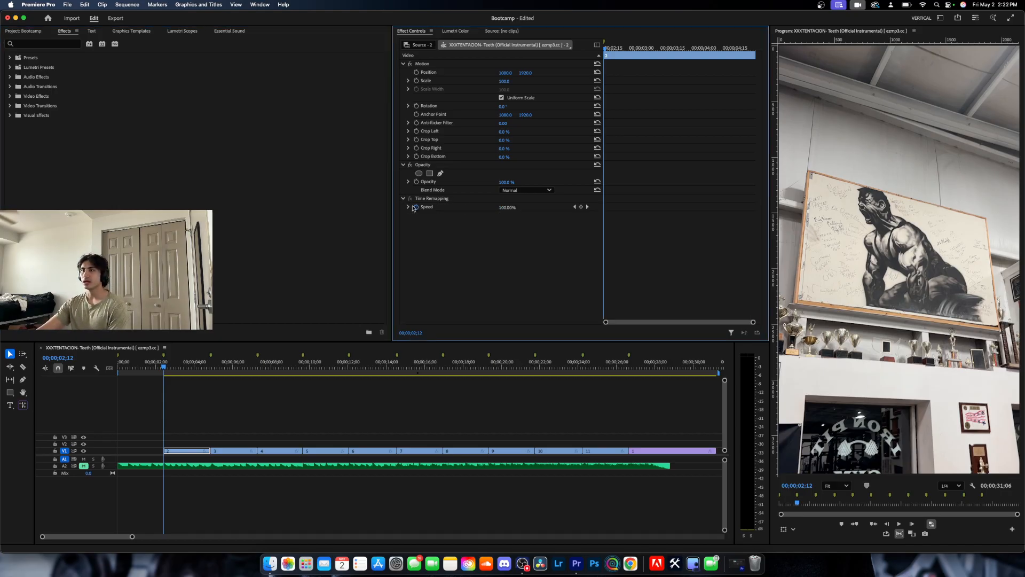
click(409, 207)
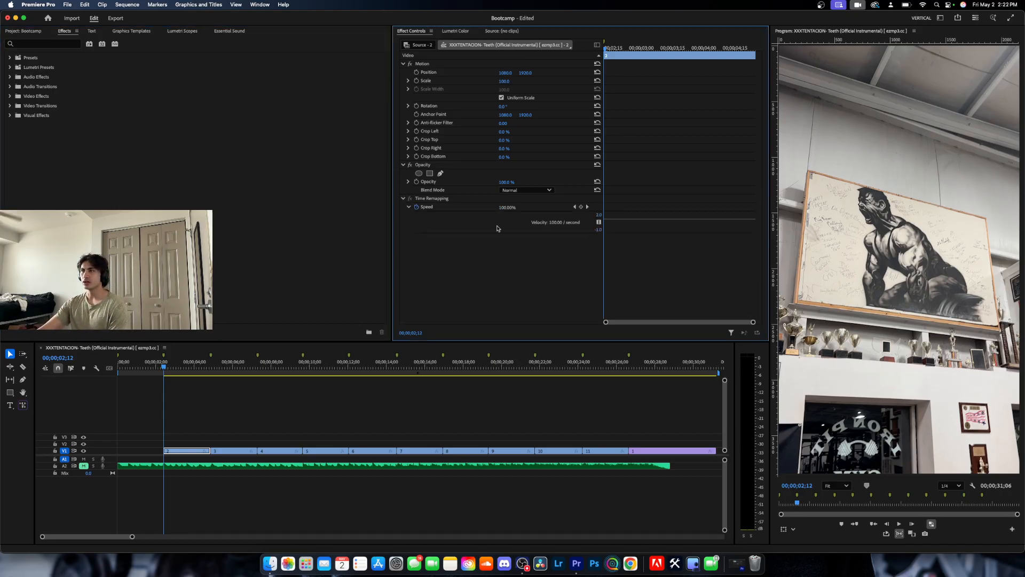
click(407, 207)
click(403, 199)
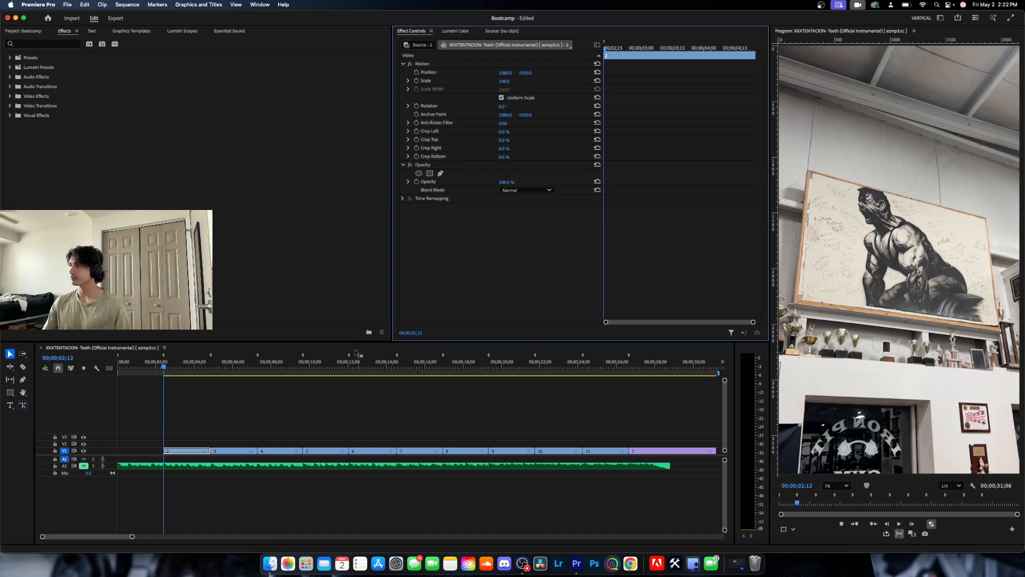
Play back the first video clip in the timeline to check how shaky it is.
click(220, 439)
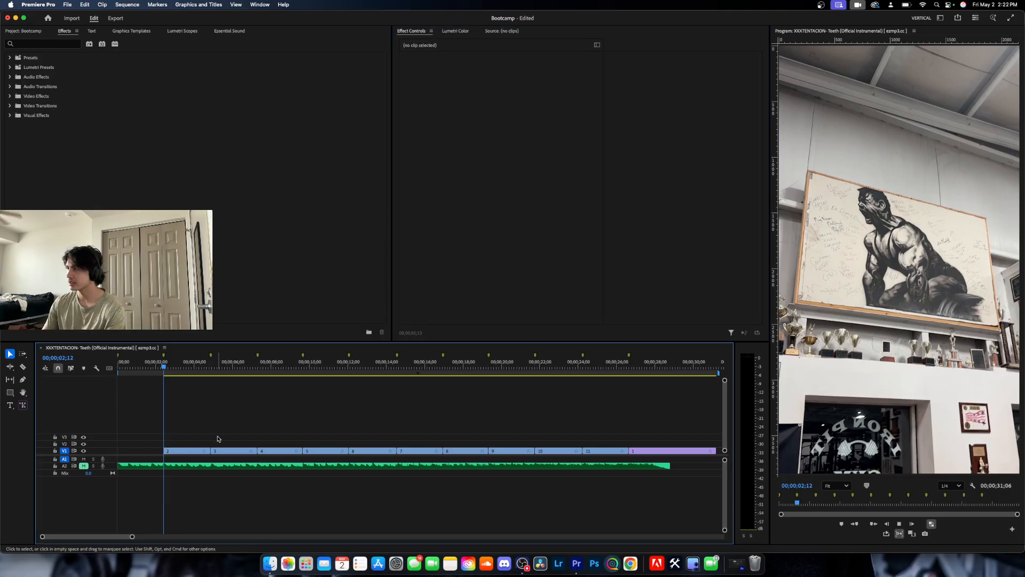
key(space)
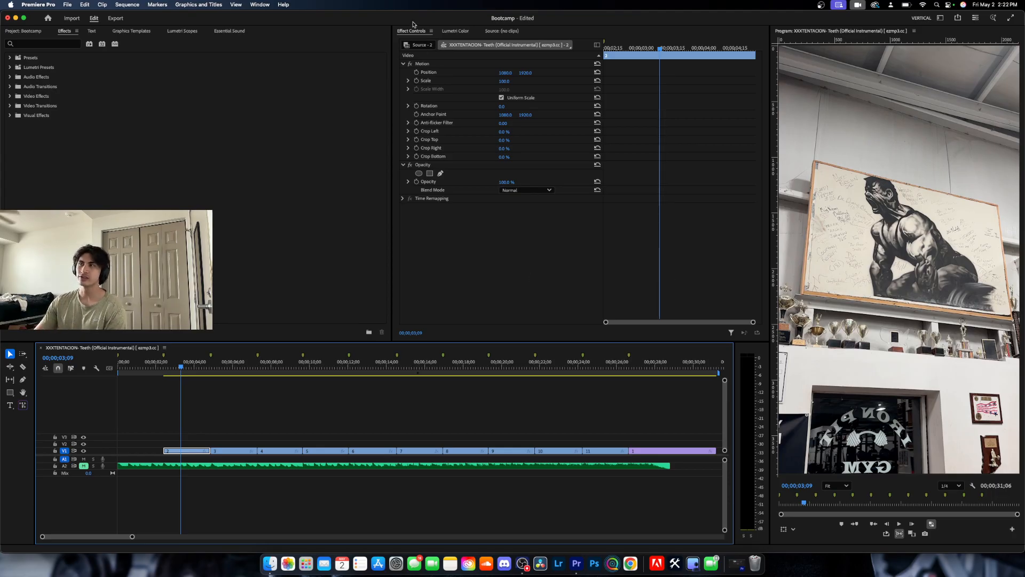
Search the effects for "warp" and apply Warp Stabilizer to the first video clip on V1.
click(69, 43)
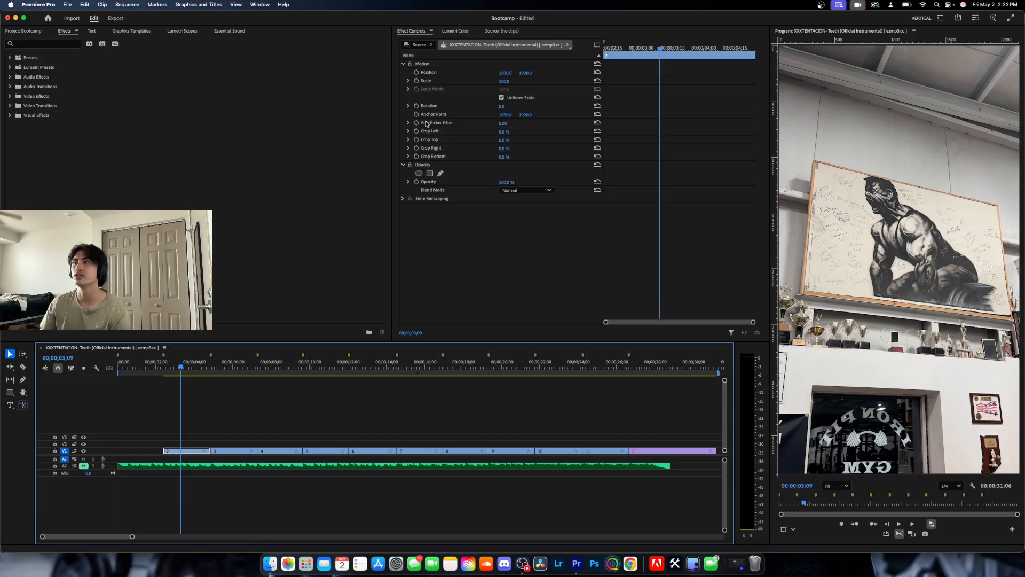
click(61, 44)
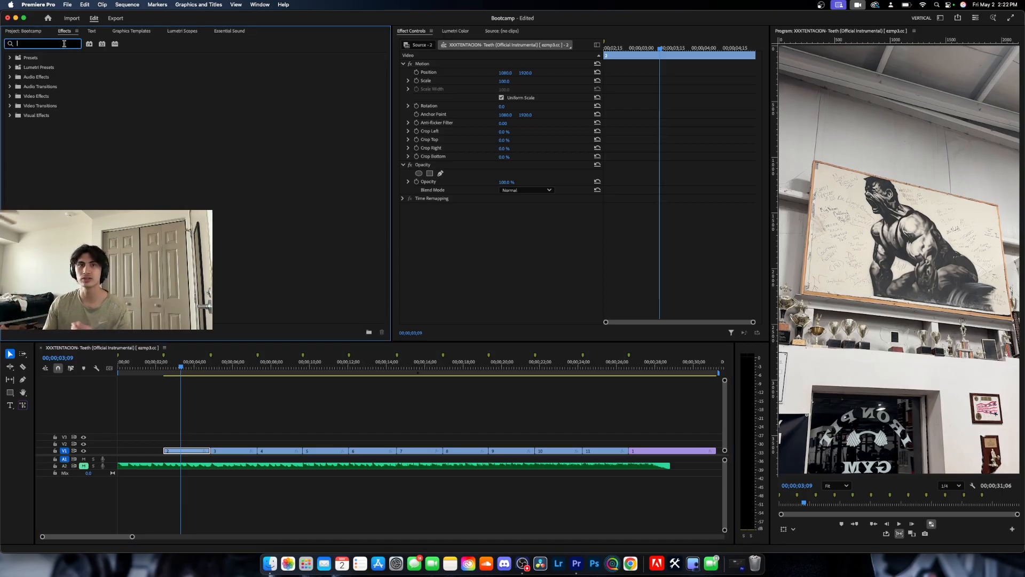
text(warp)
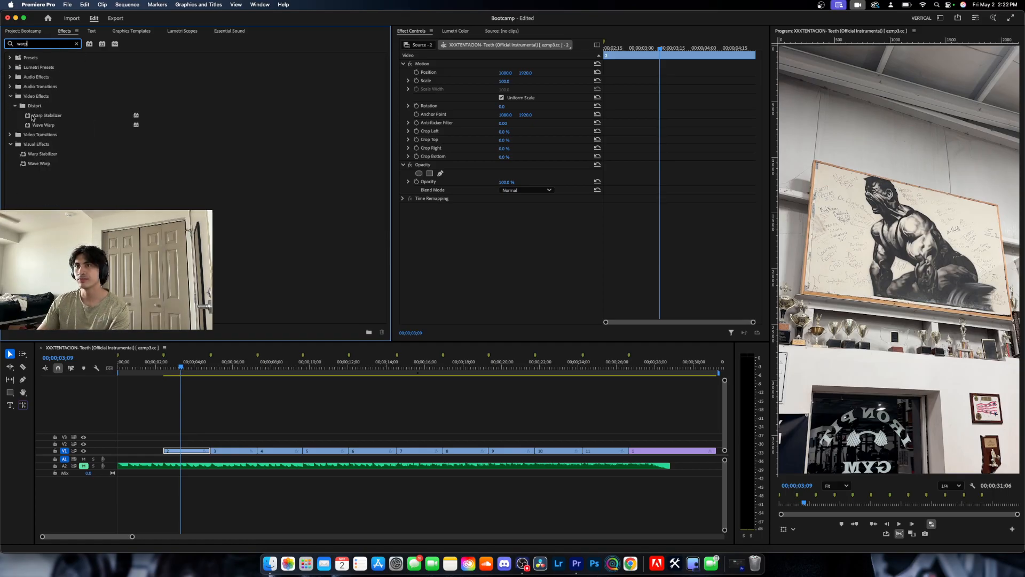
drag(28, 116, 200, 452)
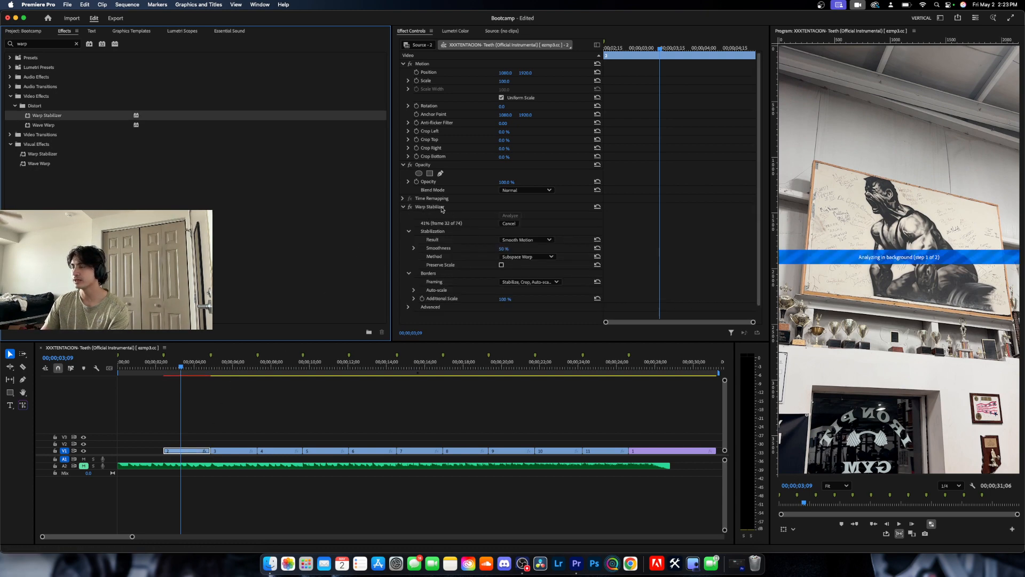
scroll(442, 209, down, 1)
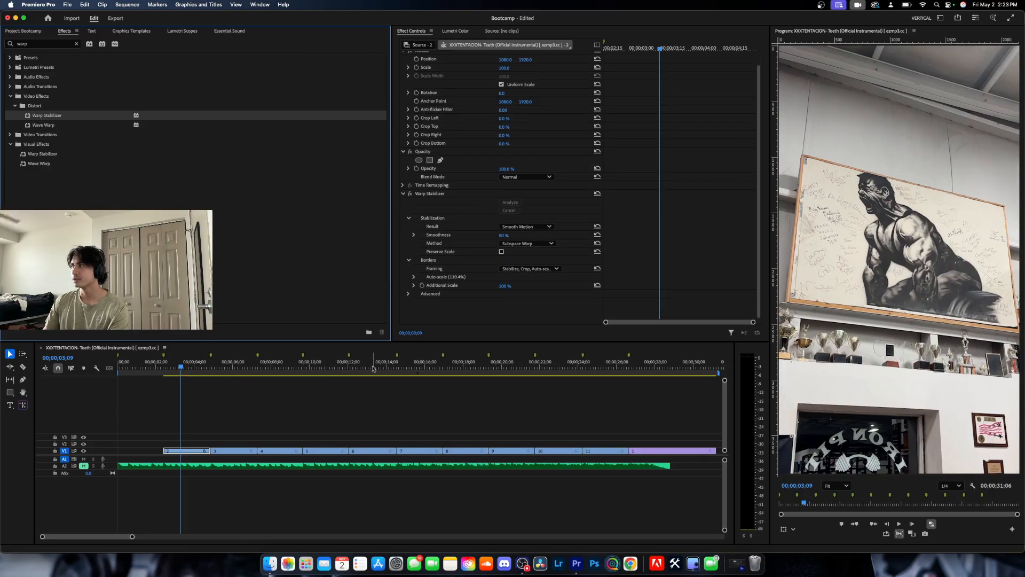
Play back the stabilized first clip from its beginning and return the playhead to 00;00;03;21.
drag(180, 371, 158, 373)
key(space)
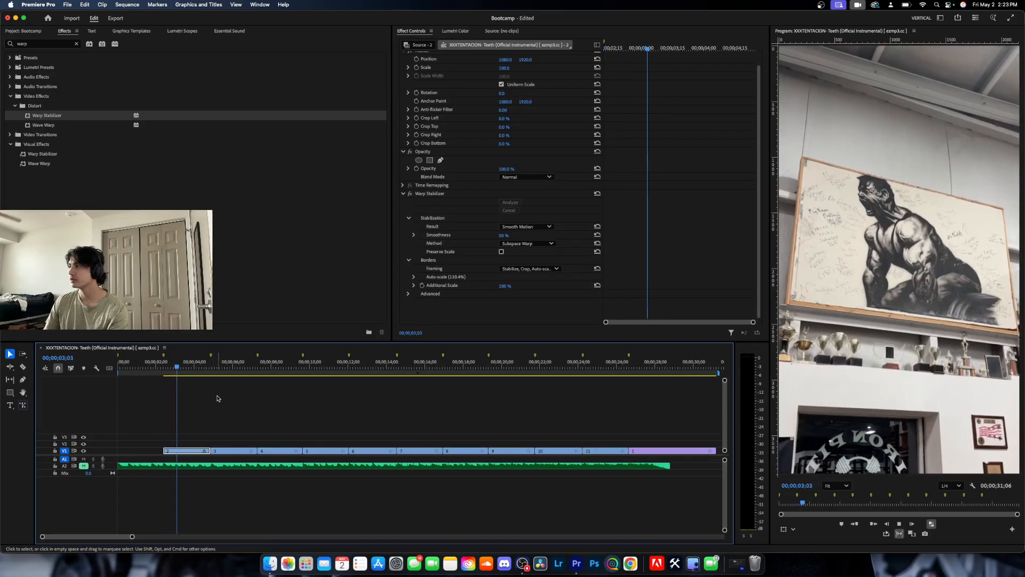
key(space)
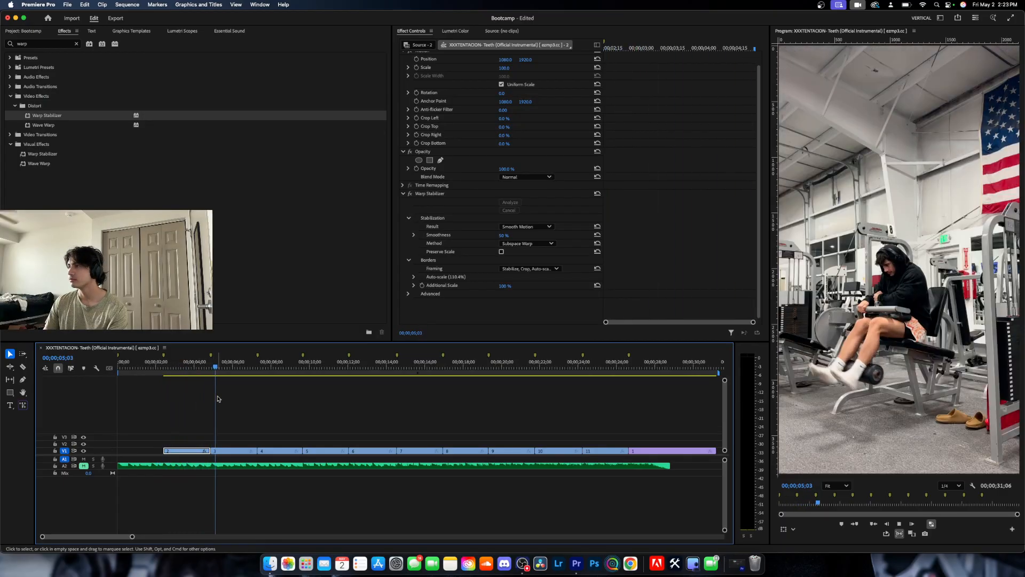
mouse_move(184, 371)
mouse_down()
mouse_move(179, 377)
mouse_move(196, 376)
mouse_move(188, 376)
mouse_up()
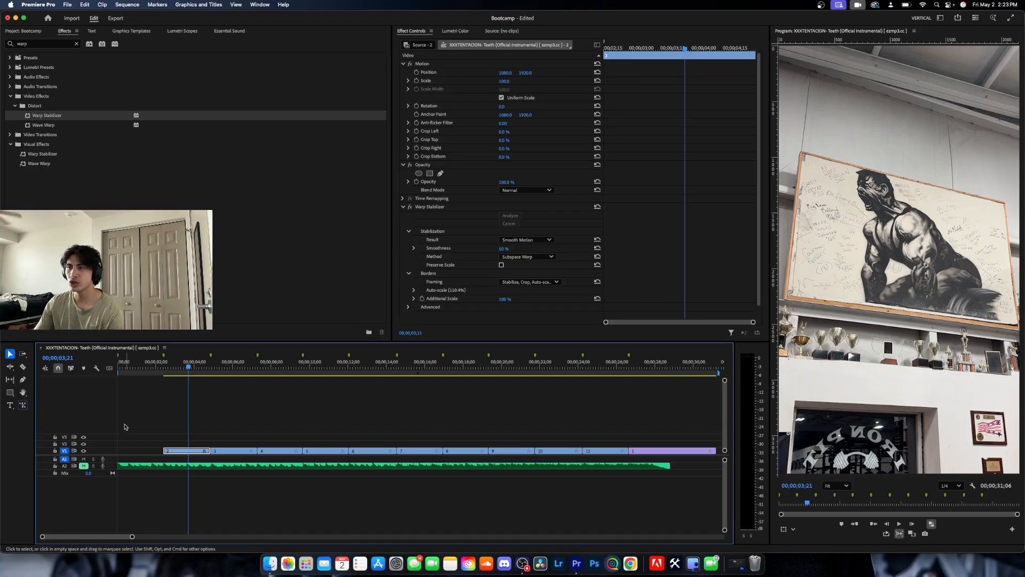
Examine the Result and Method options of the Warp Stabilizer on the first video clip.
drag(189, 370, 179, 371)
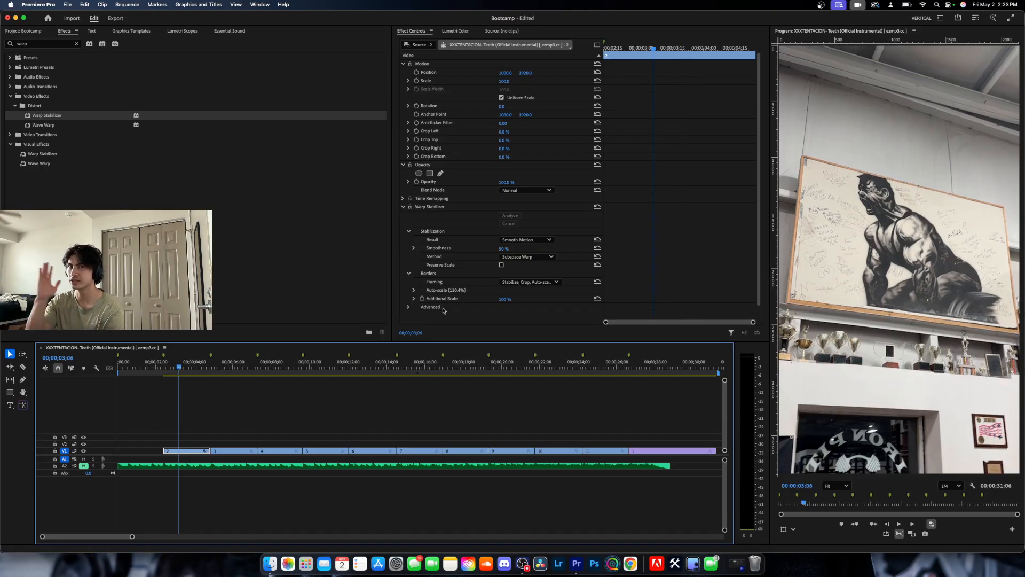
click(531, 239)
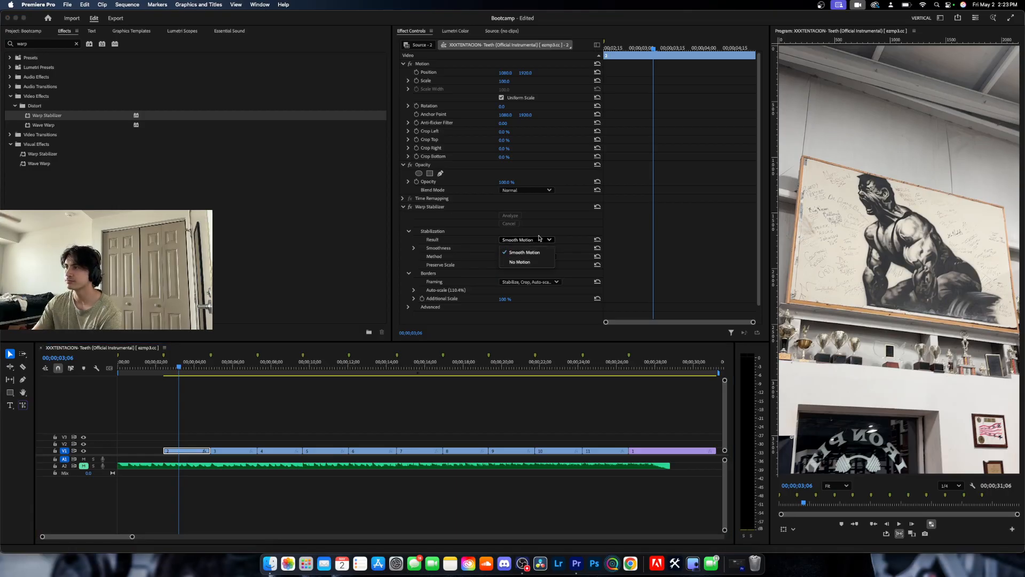
click(538, 237)
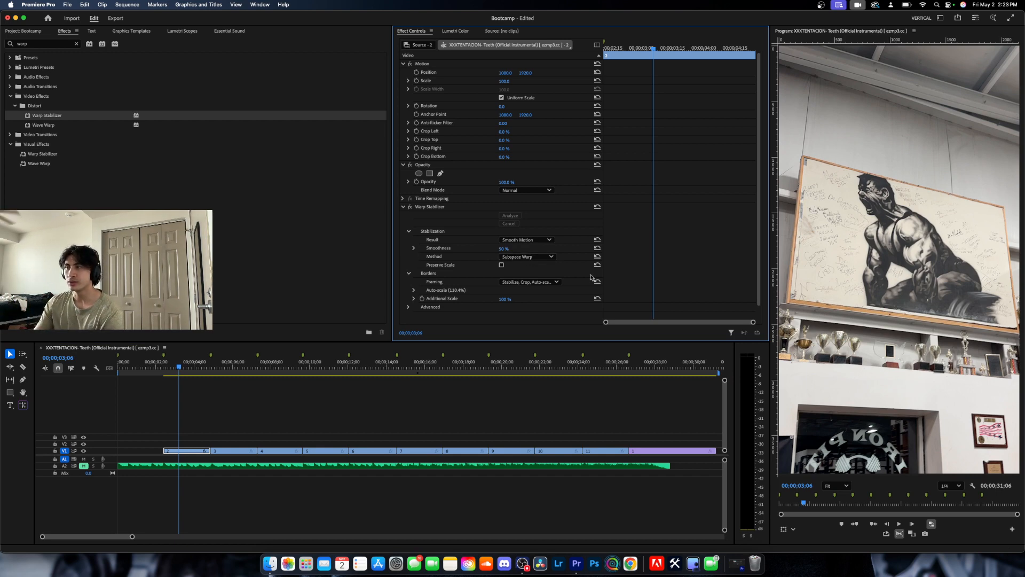
click(526, 258)
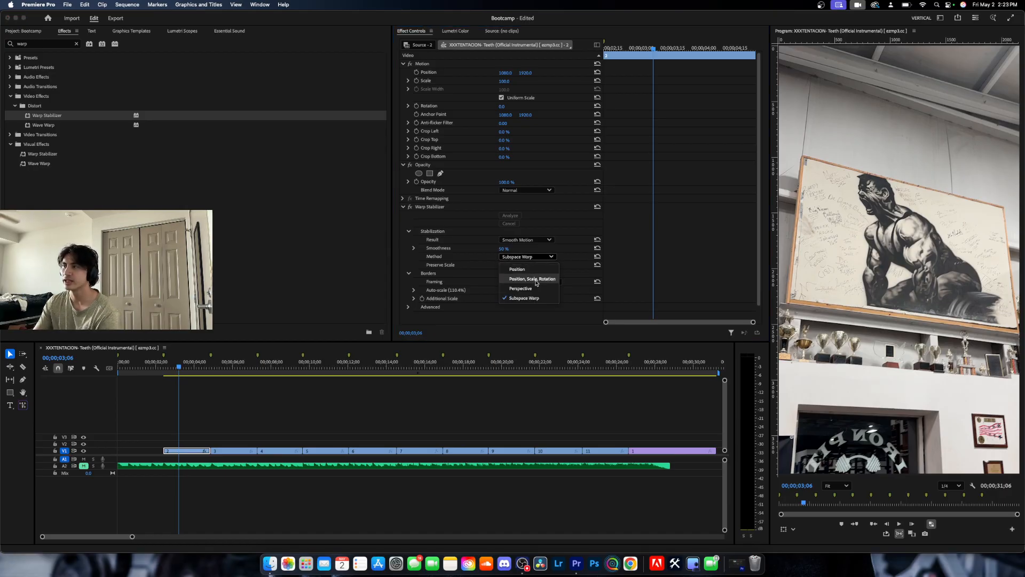
click(541, 279)
click(444, 407)
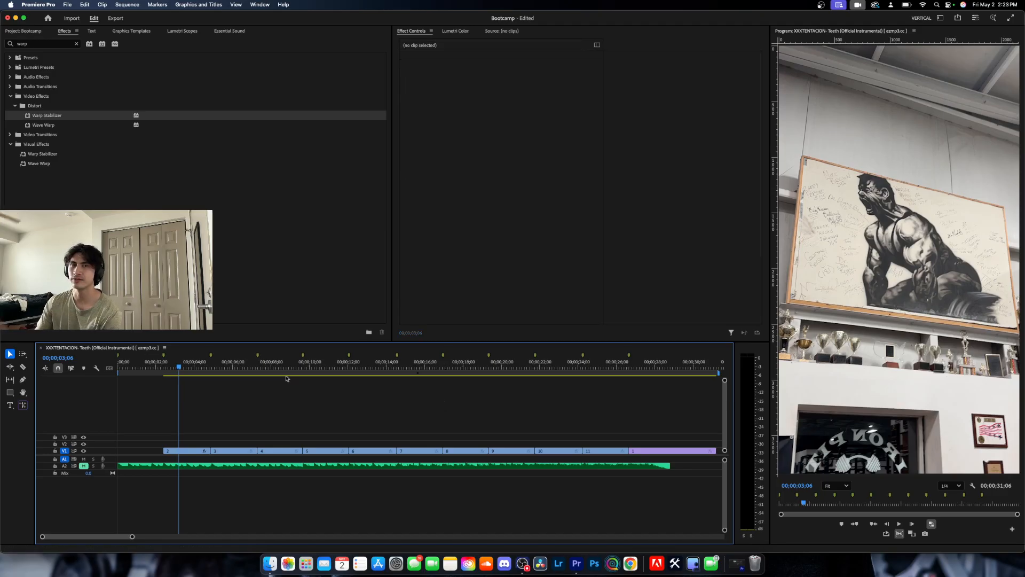
click(187, 451)
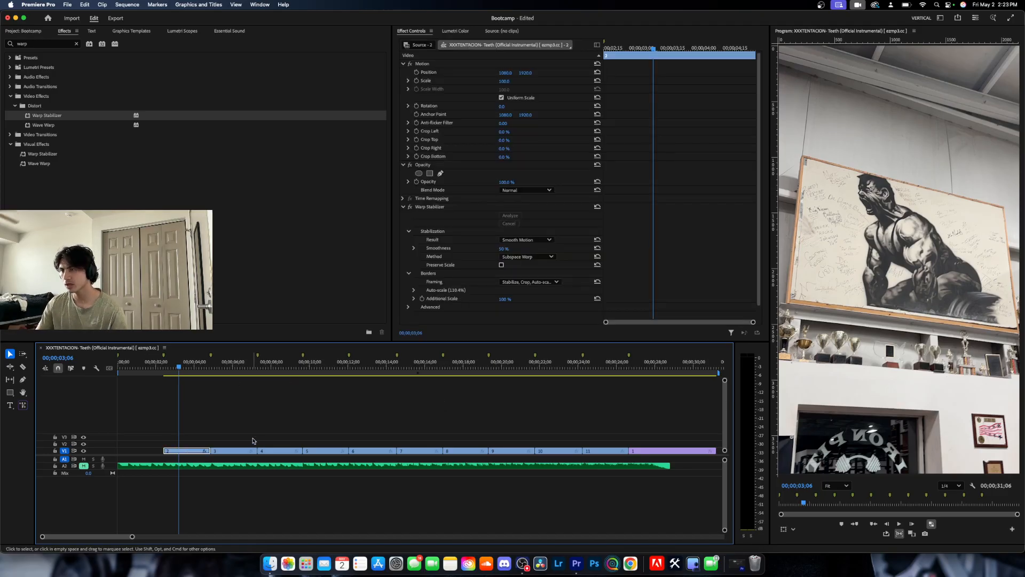
Select clip 3 on V1, play it back from 00;00;04;26 with the music track unmuted, and save the project.
click(211, 437)
click(219, 451)
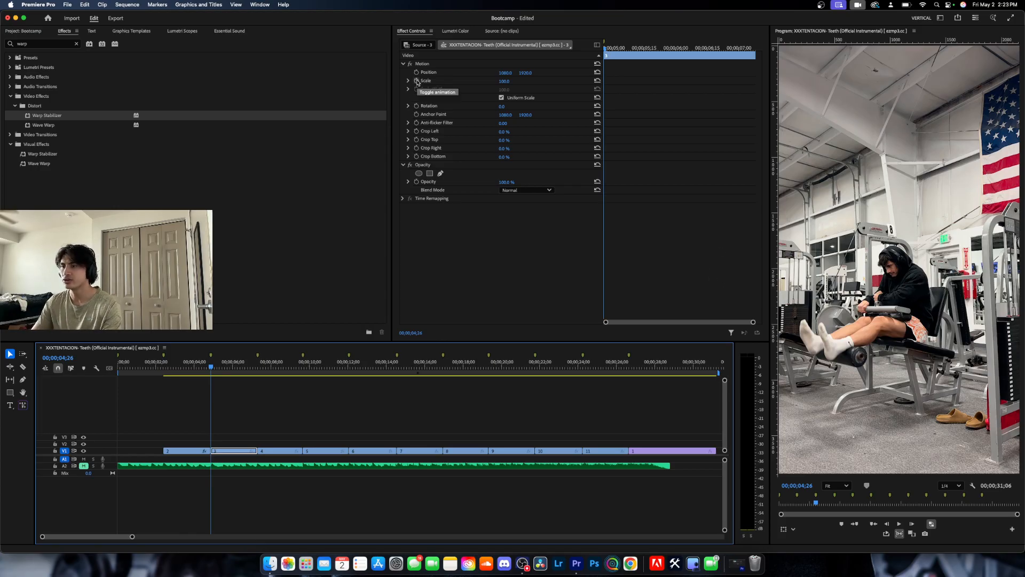
key(space)
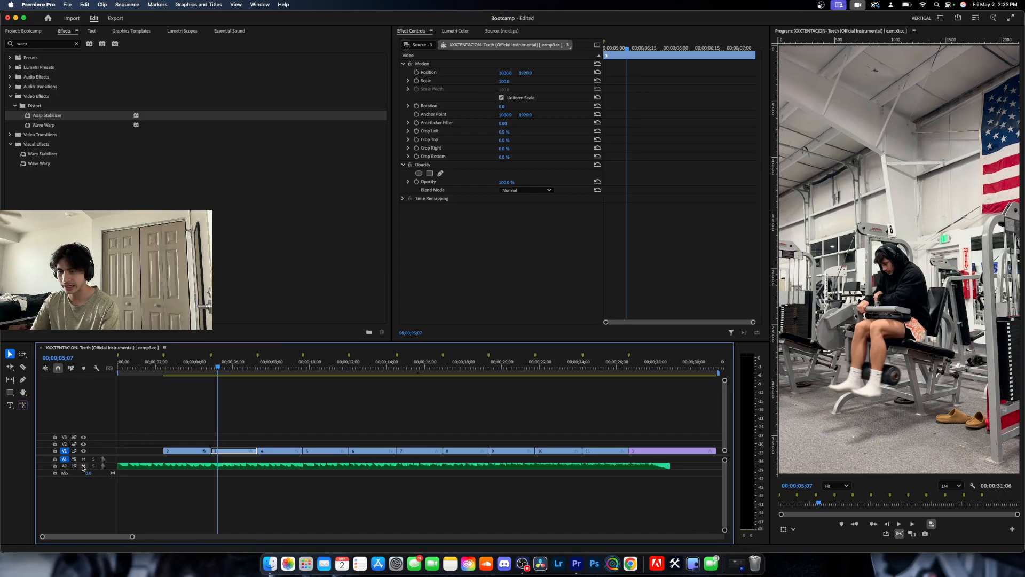
key(super+s)
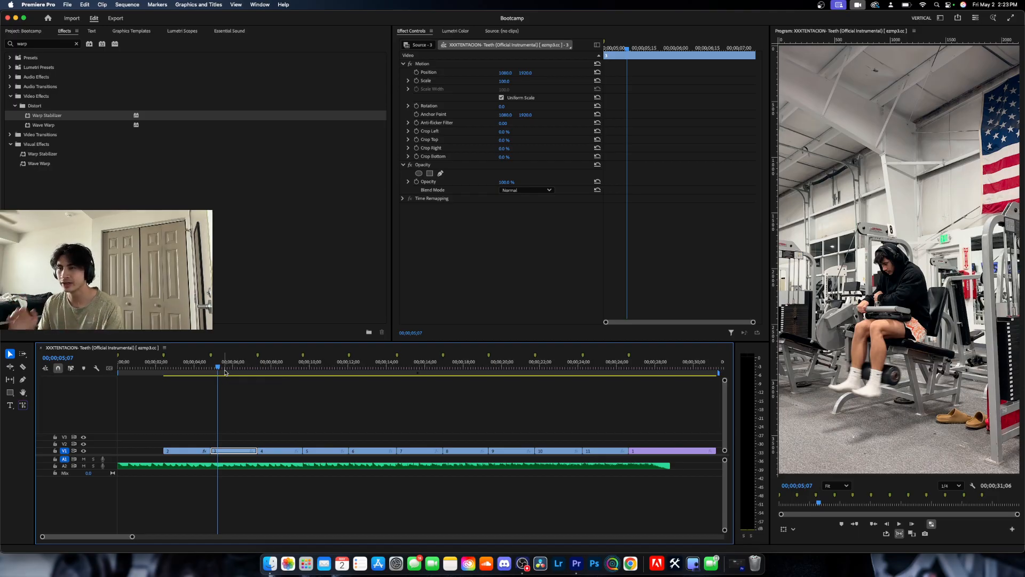
key(space)
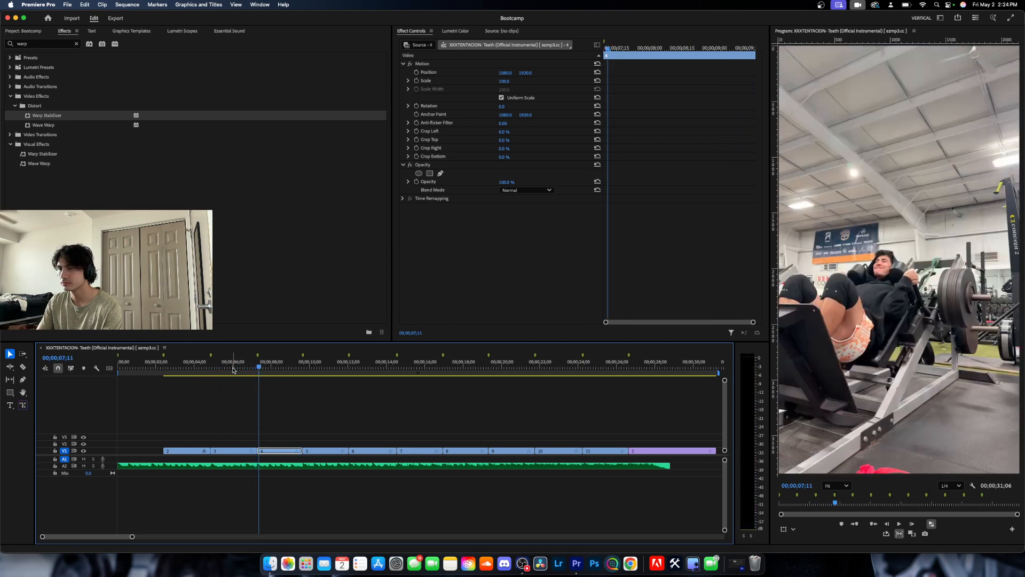
key(space)
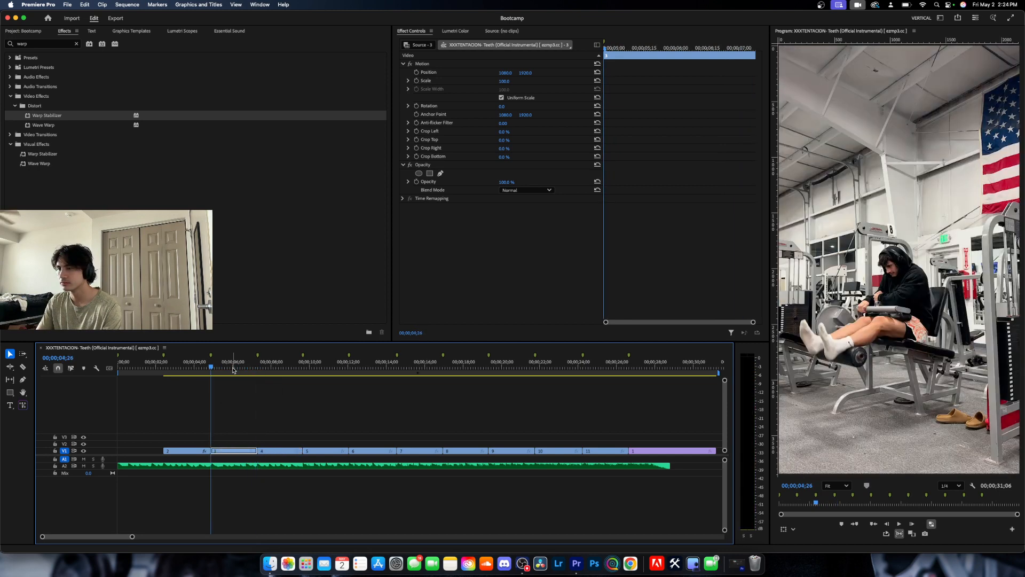
Add a Scale keyframe of 100 at clip 3's first frame, and try Position keyframing before switching it off again.
click(416, 81)
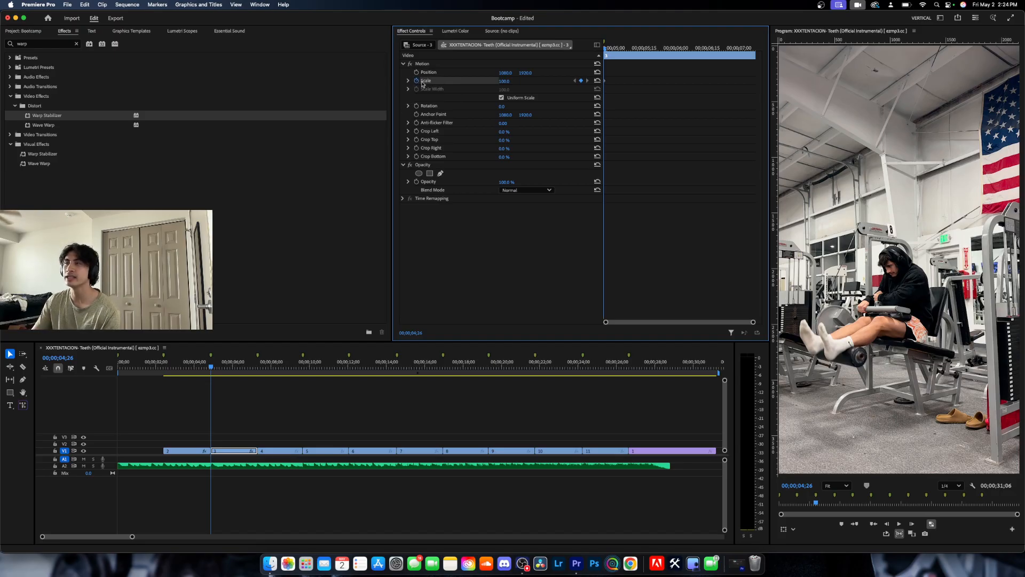
click(417, 72)
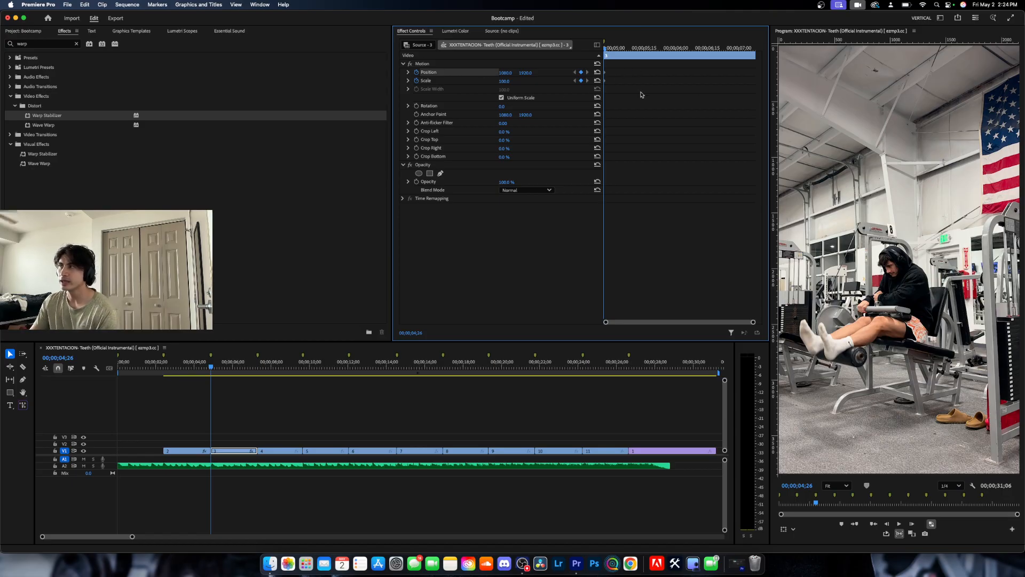
mouse_move(606, 51)
mouse_down()
mouse_move(617, 53)
mouse_move(604, 53)
mouse_up()
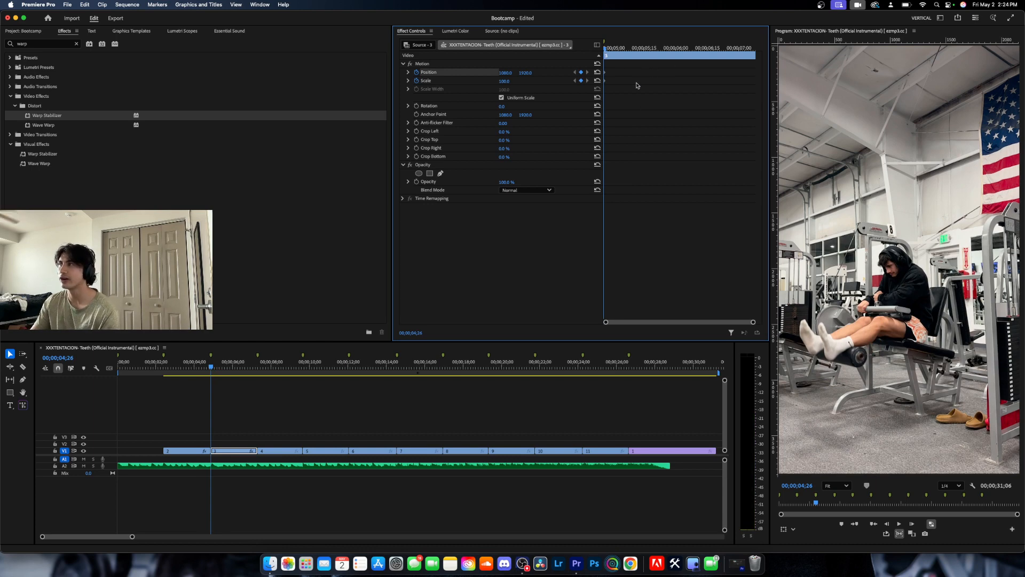
mouse_move(605, 73)
mouse_down()
mouse_move(651, 73)
mouse_move(606, 73)
mouse_up()
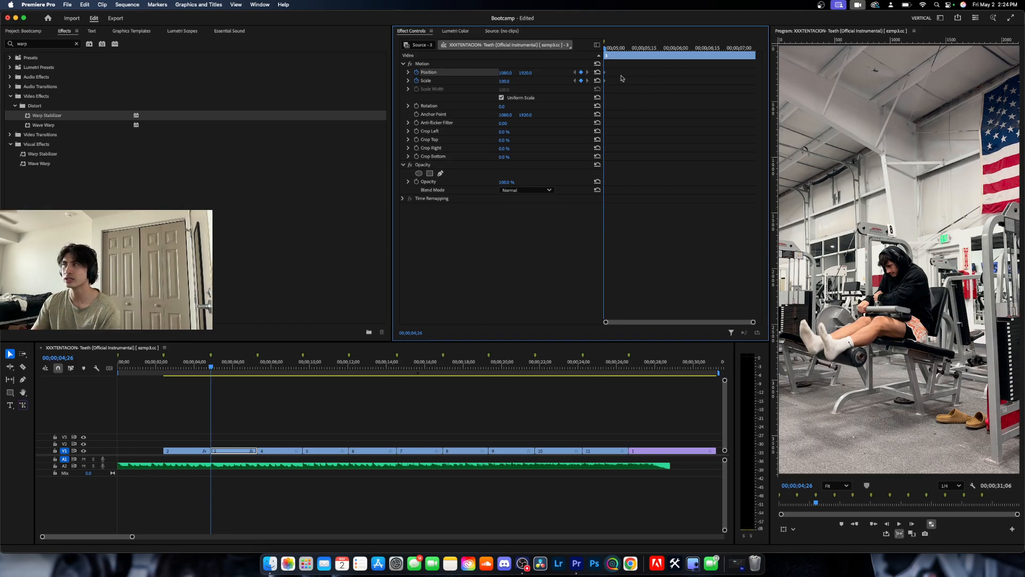
click(417, 73)
click(578, 310)
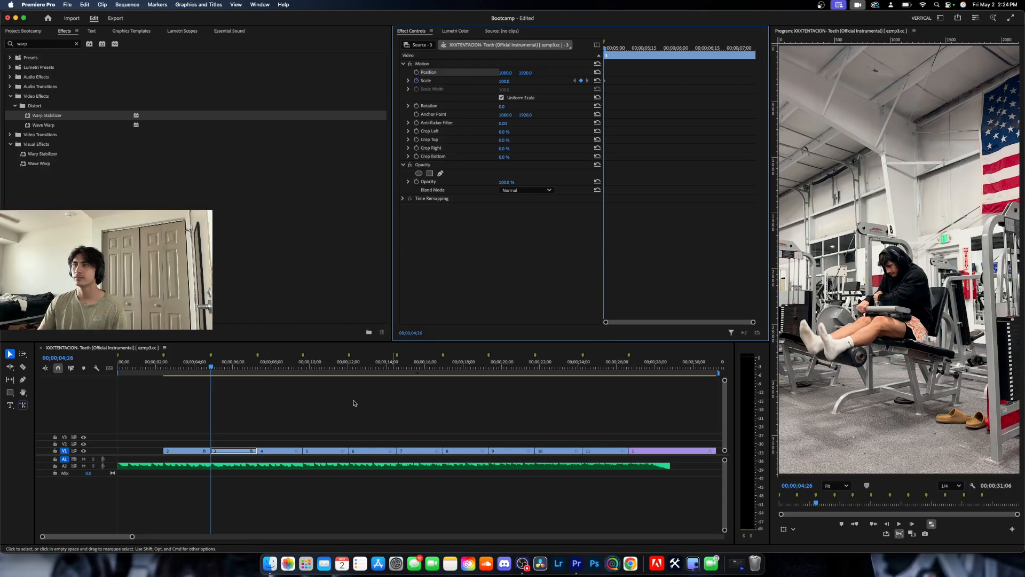
Set clip 3's Scale to 105 at its last frame, 00;00;07;08, for a slow zoom in.
key(Down)
click(231, 443)
key(Left)
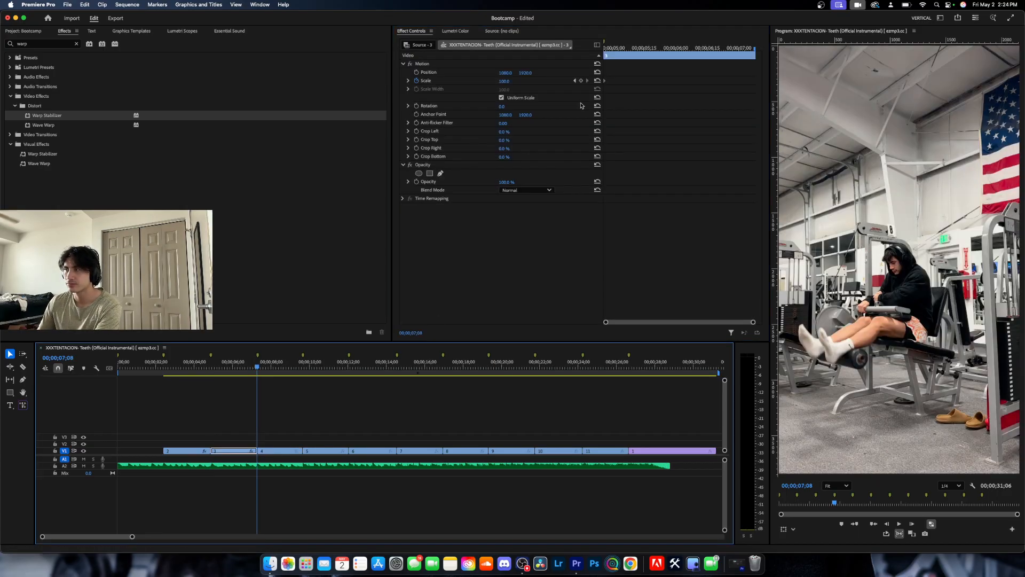
drag(508, 82, 508, 82)
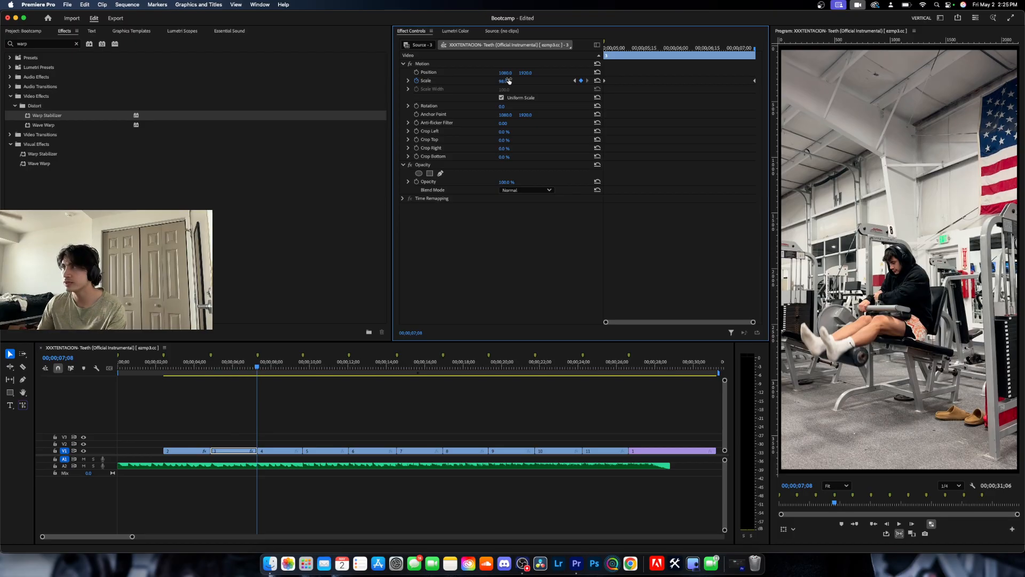
click(509, 80)
text(105)
key(Return)
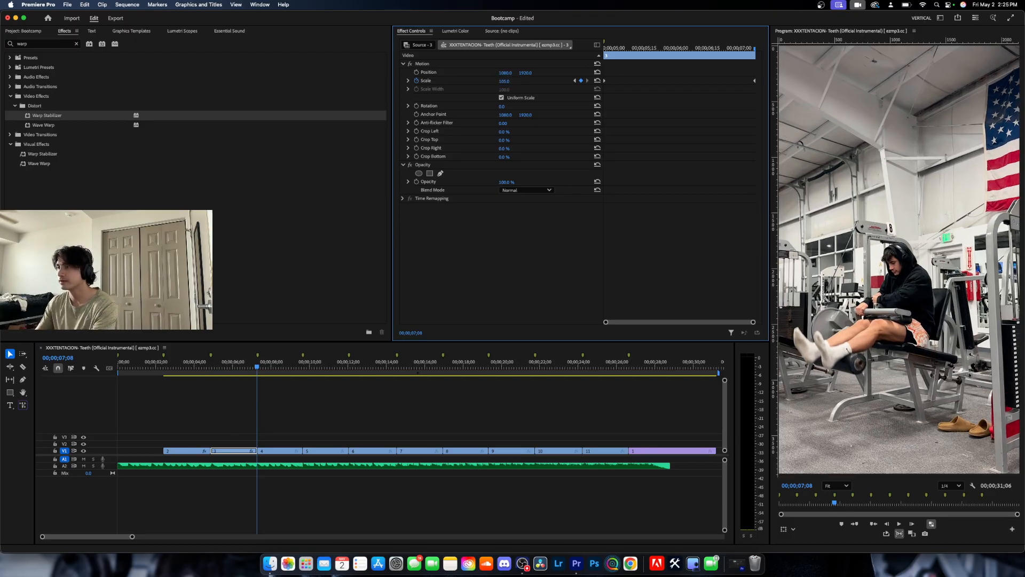
Keyframe clip 4's Scale at 100 on its first frame, 00;00;07;09, and at 110 on 00;00;07;12.
key(Right)
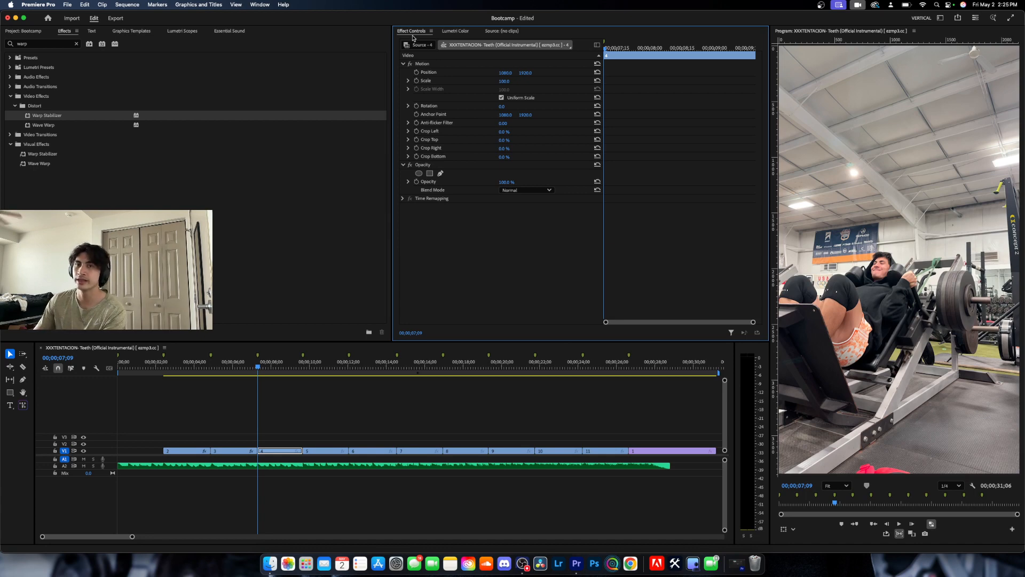
click(416, 82)
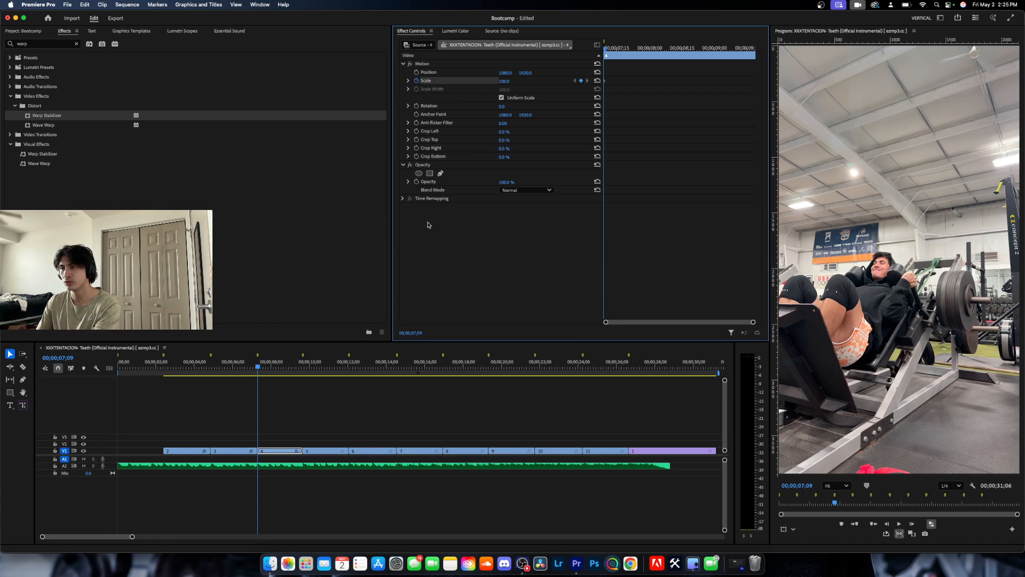
key(space)
click(509, 80)
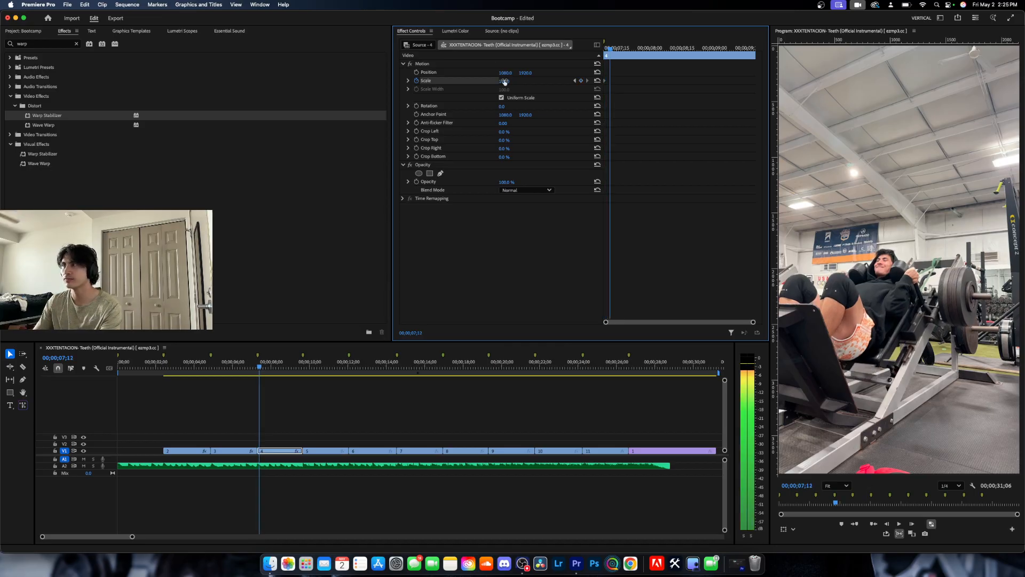
text(110)
key(Return)
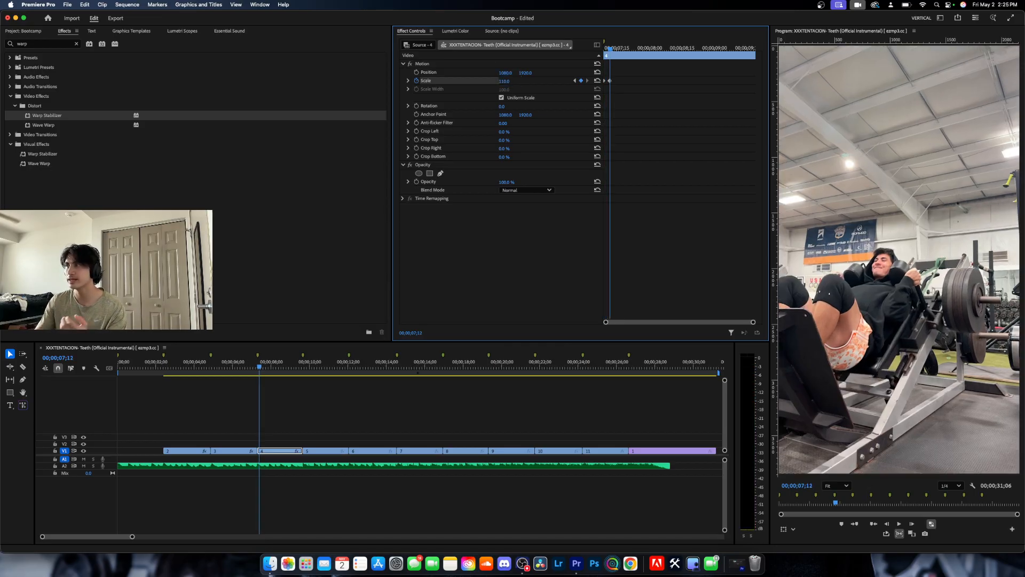
Set clip 4's Scale to 115 at its last frame, 00;00;09;19.
key(Down)
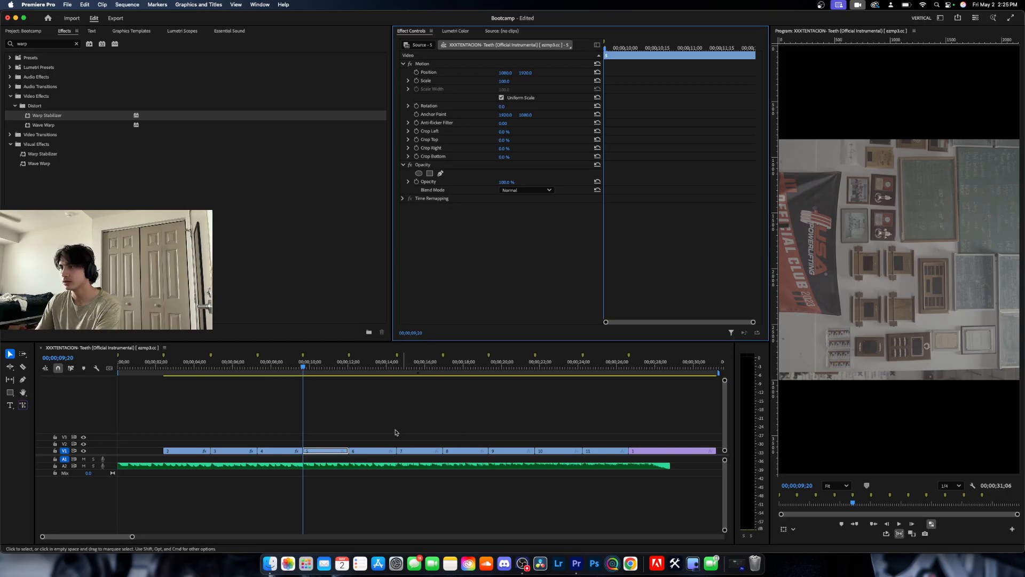
key(Left)
click(508, 81)
text(1)
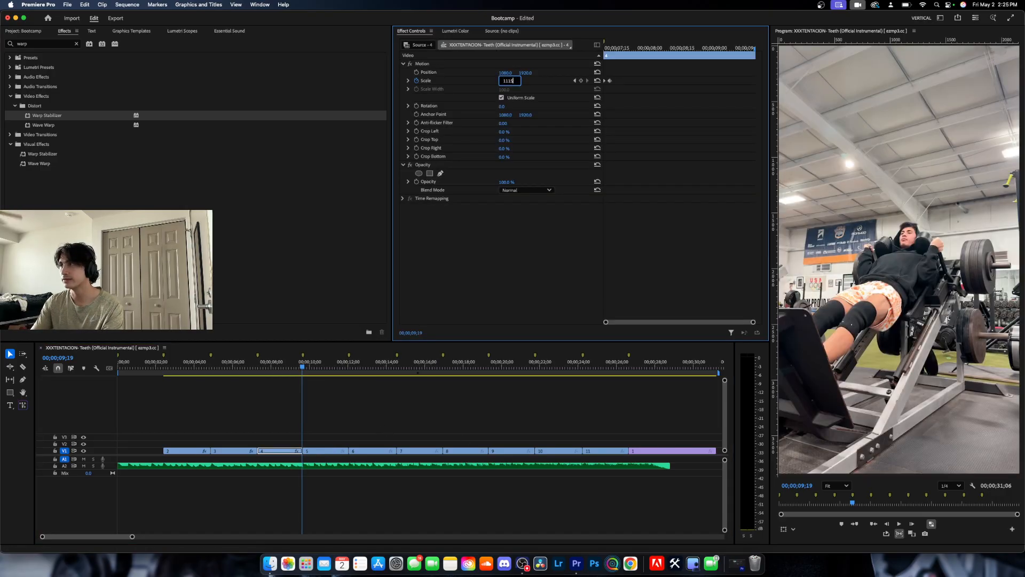
key(Return)
click(505, 81)
text(115)
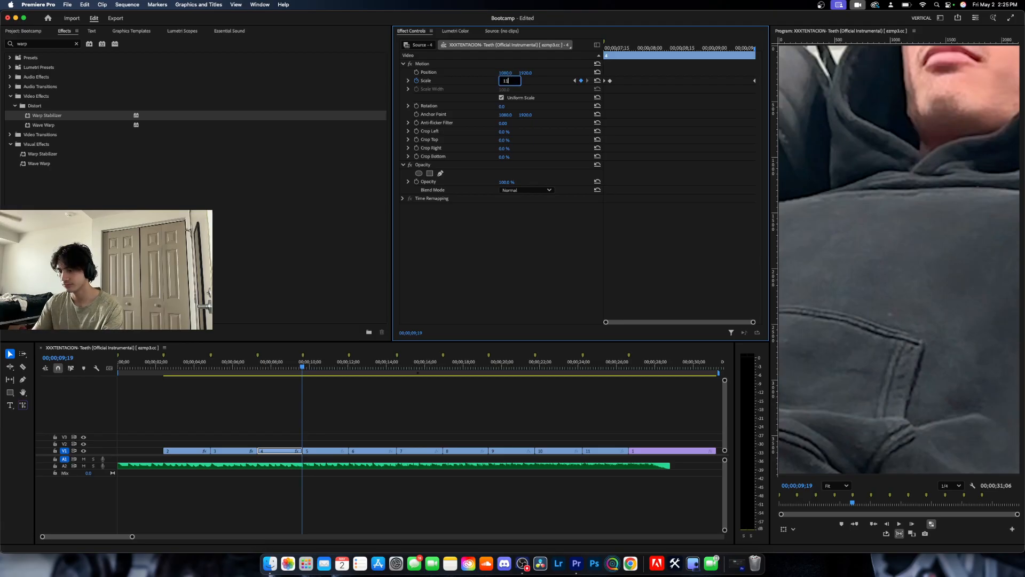
key(Return)
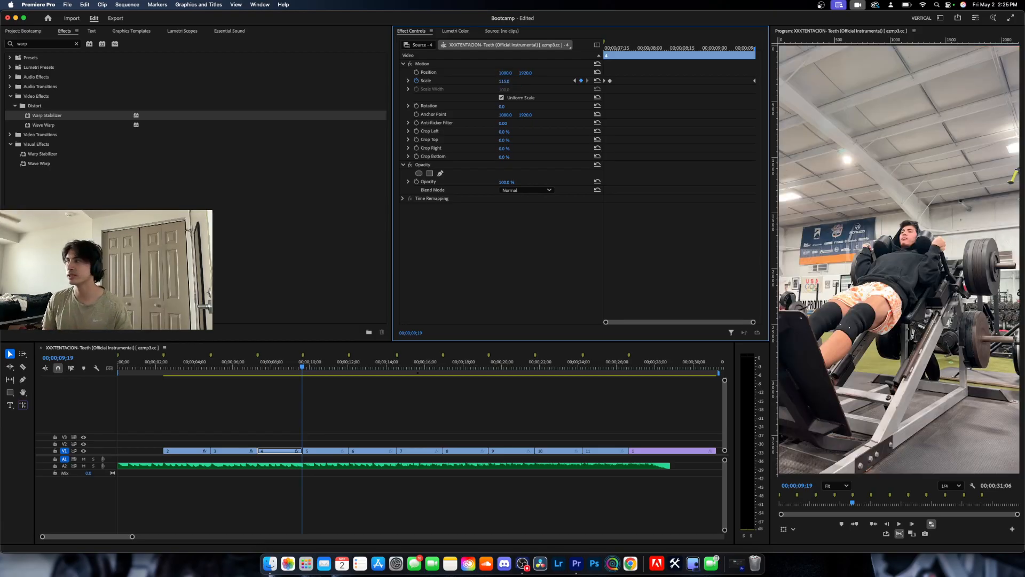
Rotate clip 5 on V1 by -90° and apply Warp Stabilizer to it.
click(315, 366)
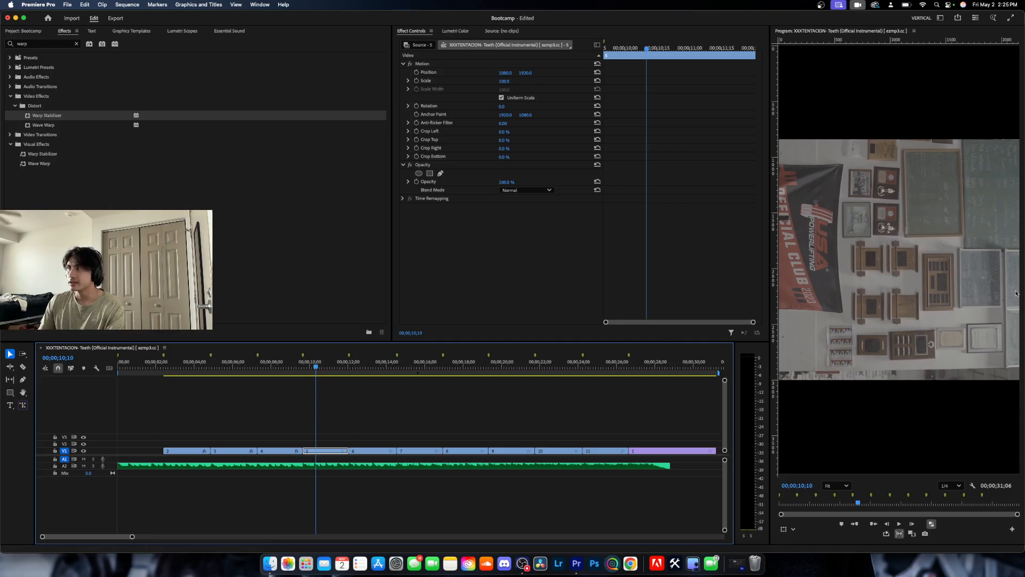
click(503, 106)
text(-90)
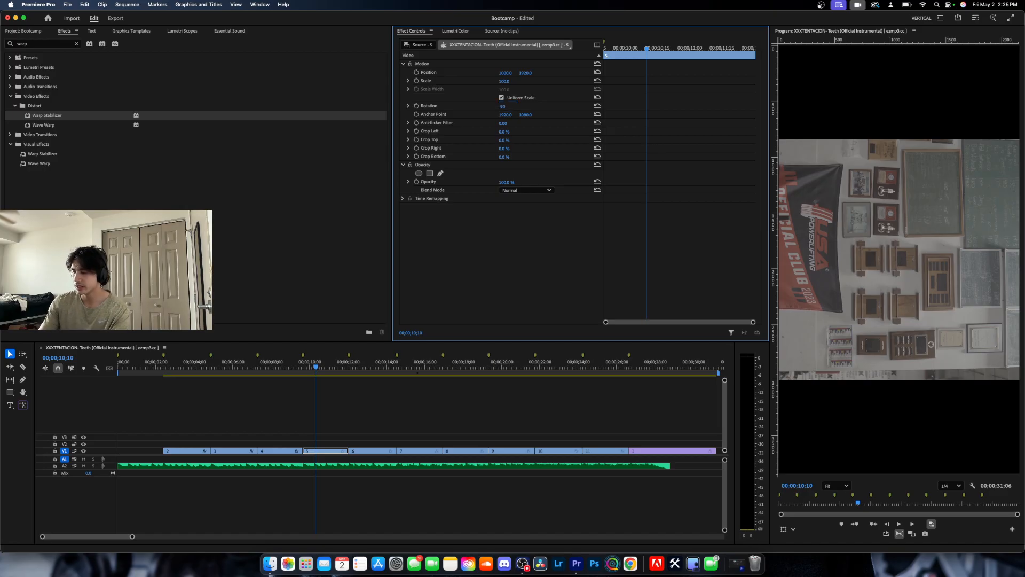
key(Return)
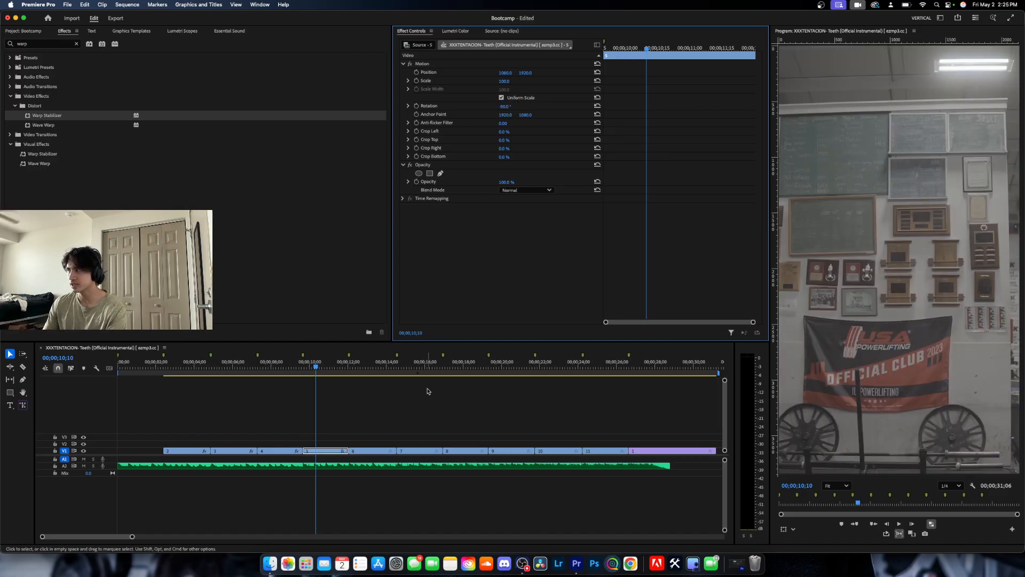
key(space)
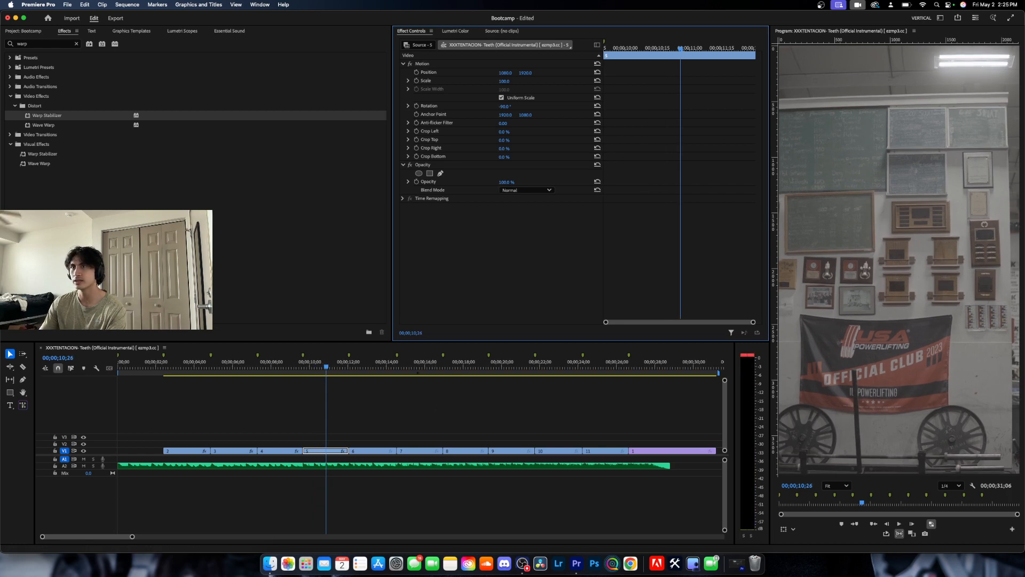
drag(29, 117, 338, 451)
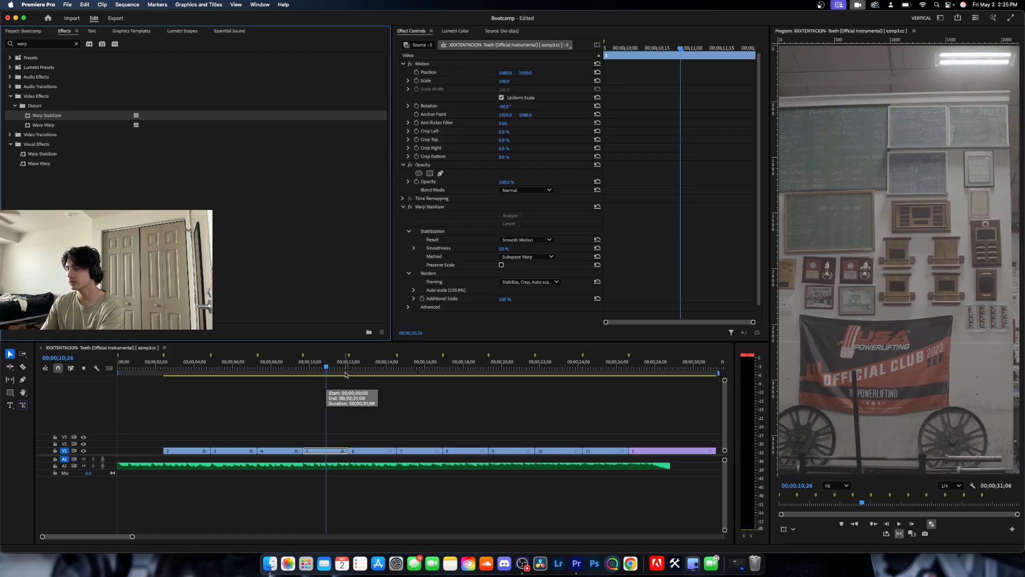
Go to the start of clip 6 at 00;00;12;02 and set the clip's Rotation to -90°.
key(Down)
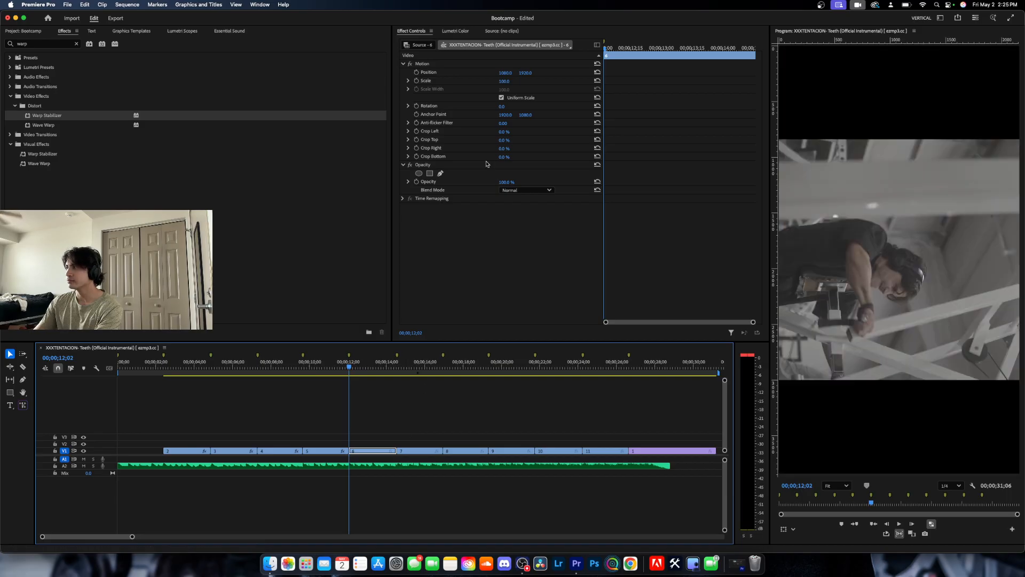
click(504, 106)
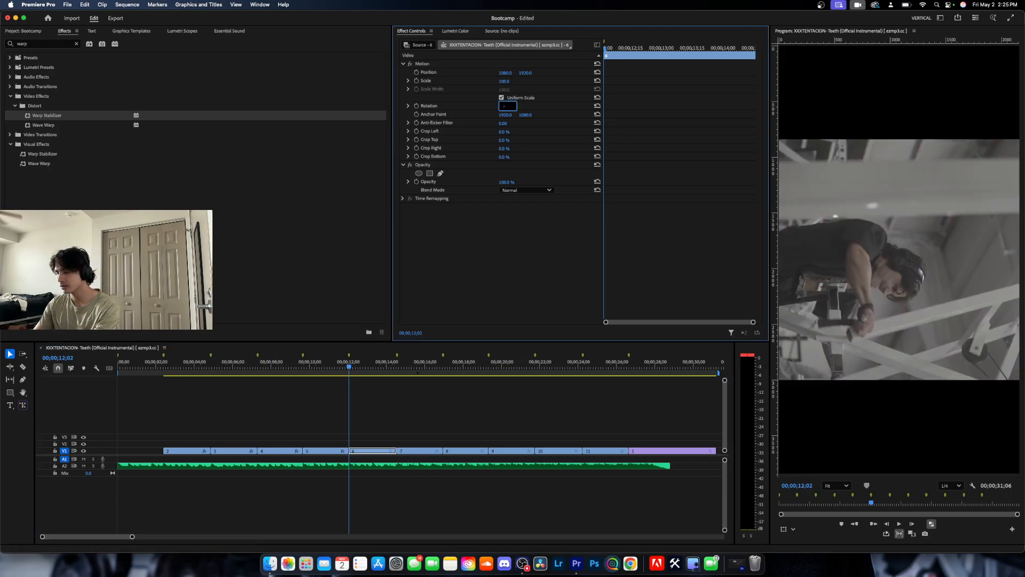
text(-90)
key(Return)
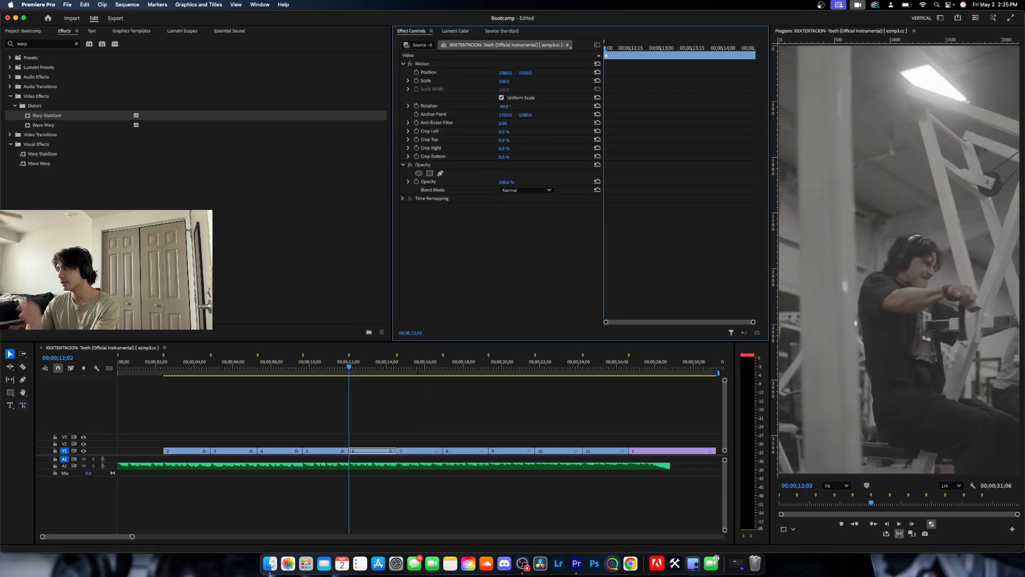
Keyframe clip 6's Scale at 100 on its first frame, 00;00;12;02, and at 110 on 00;00;12;05.
click(416, 81)
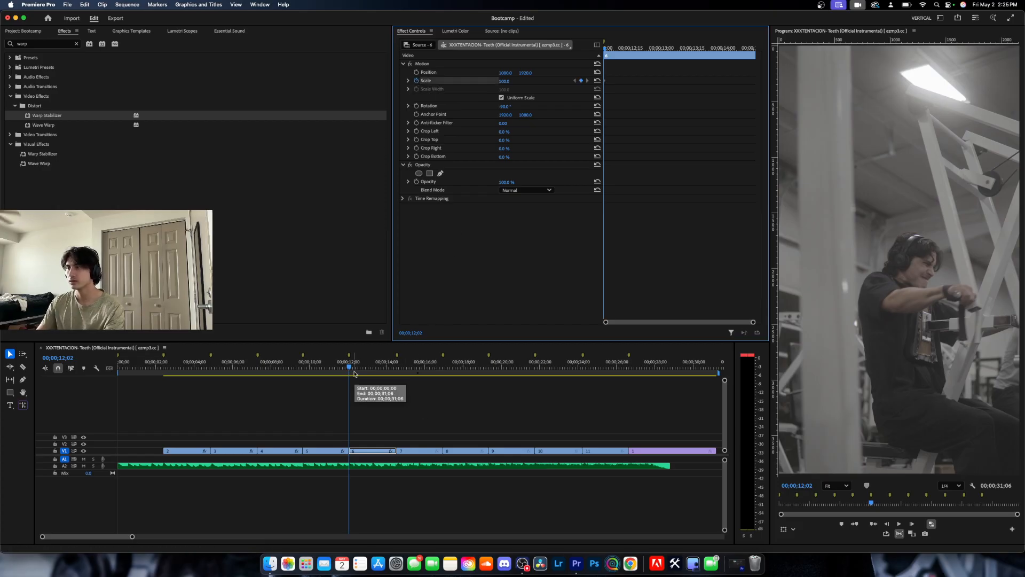
key(space)
click(323, 378)
drag(361, 366, 326, 368)
key(space)
key(space)
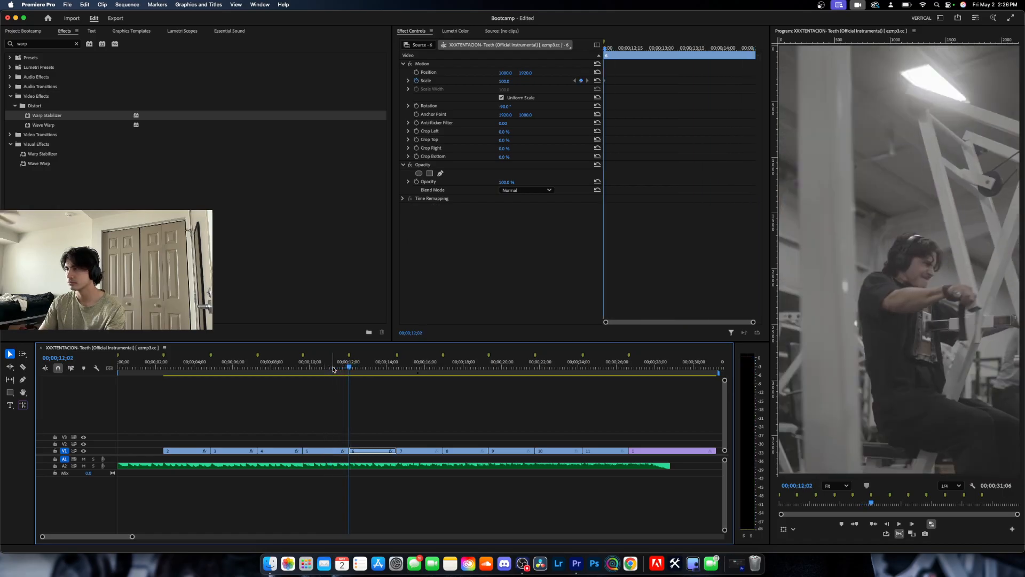
key(space)
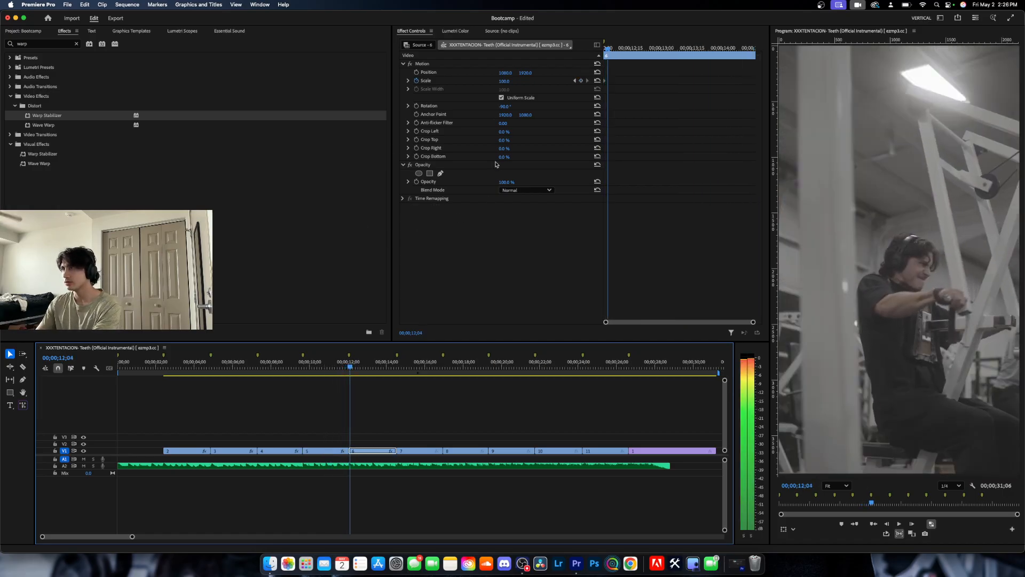
click(513, 81)
text(0)
key(Return)
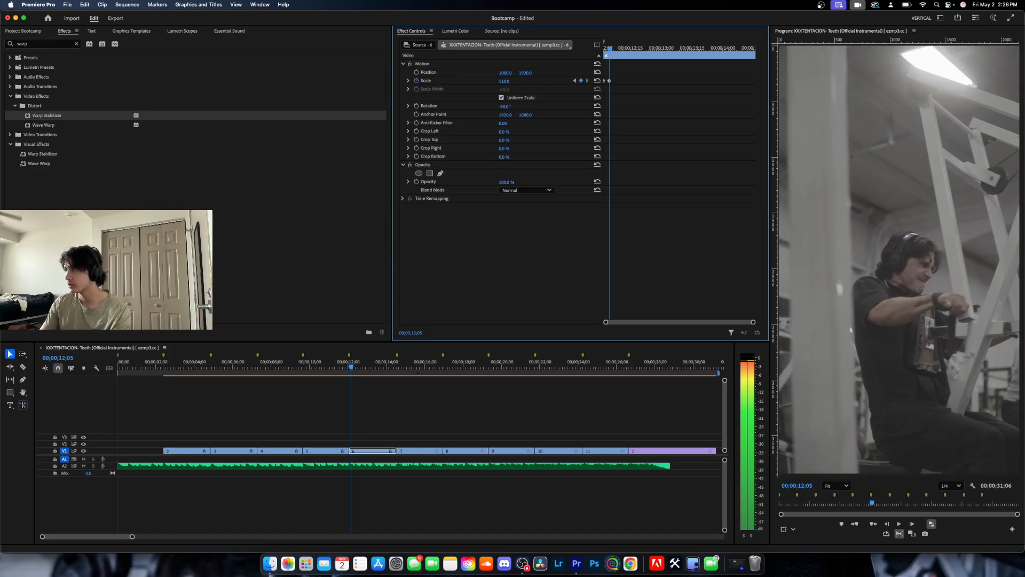
Set clip 6's Scale to 115 at its last frame, 00;00;14;16.
key(Down)
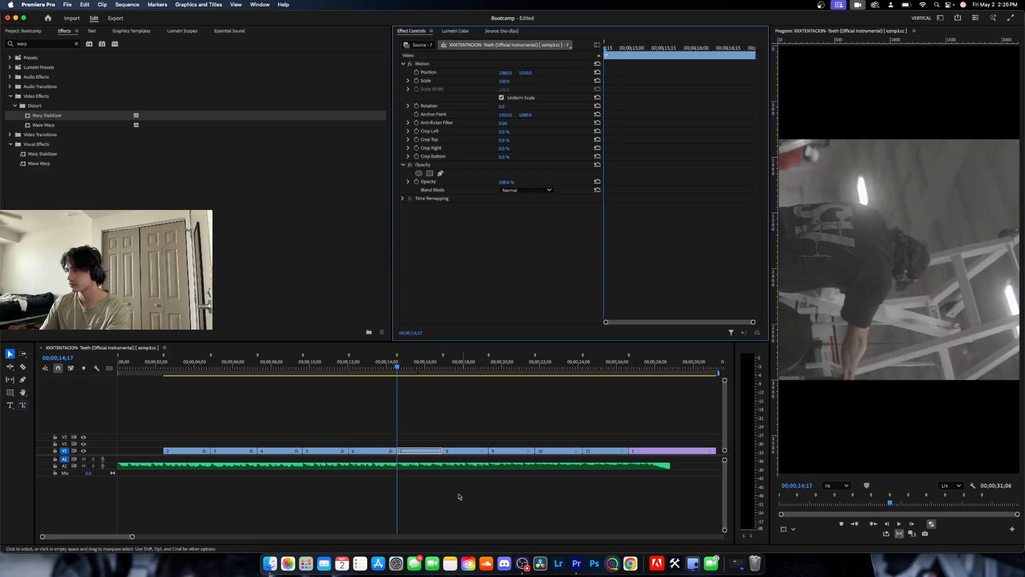
click(448, 396)
key(Left)
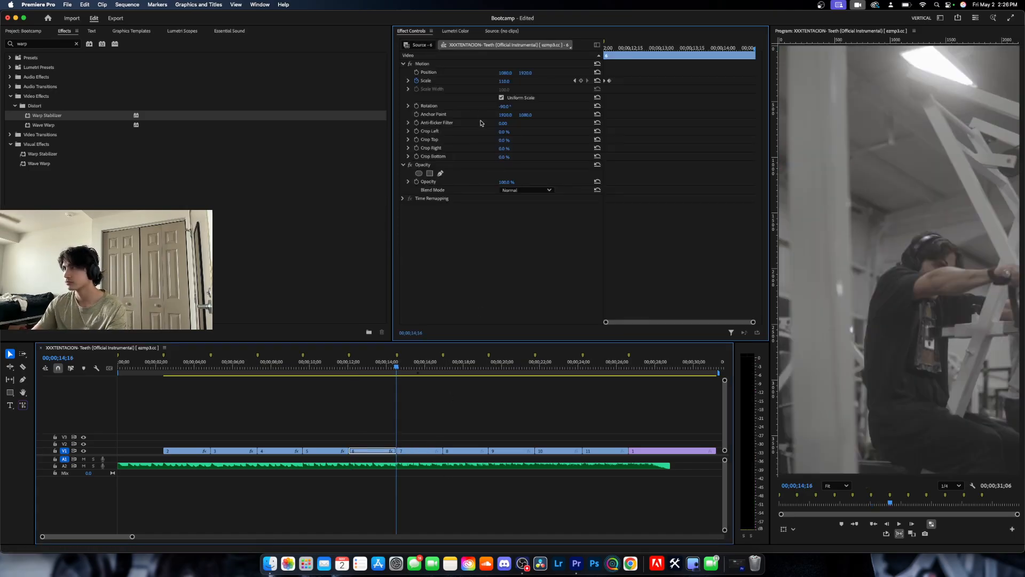
click(503, 80)
text(110)
key(Return)
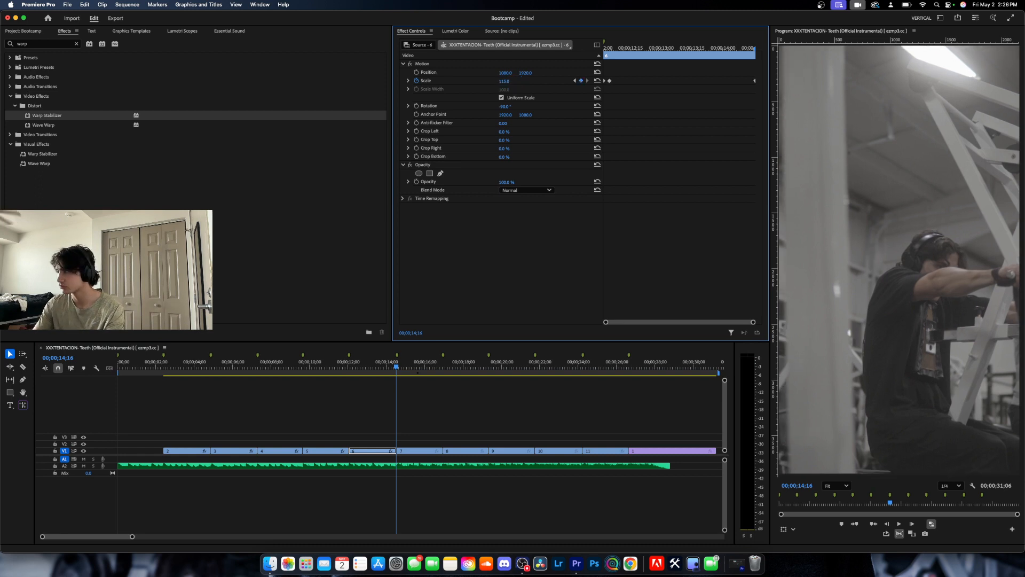
Set clip 7's Rotation to -90° and keyframe its Scale at 100 on its first frame, 00;00;14;17.
key(Right)
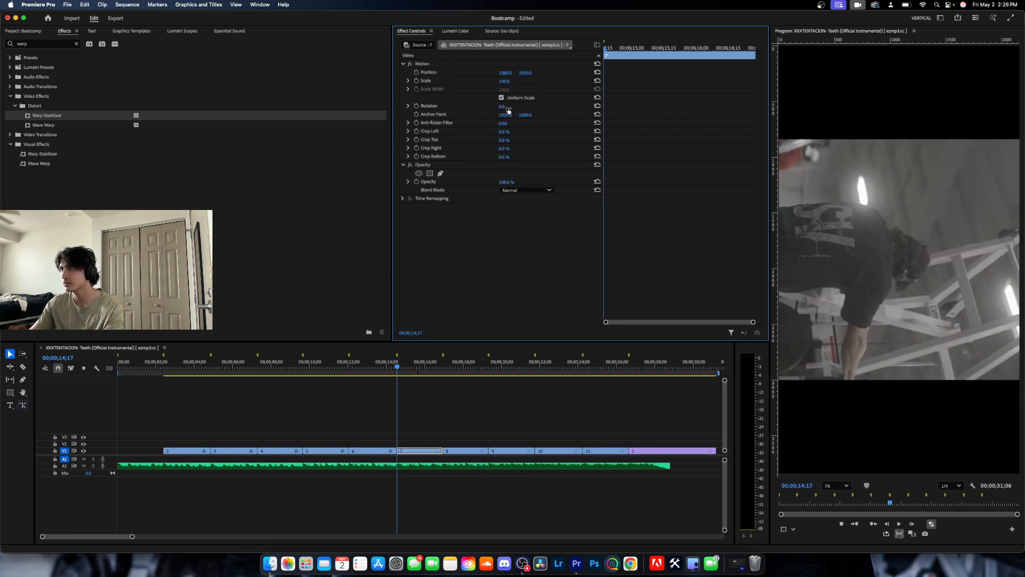
text(-90)
key(Return)
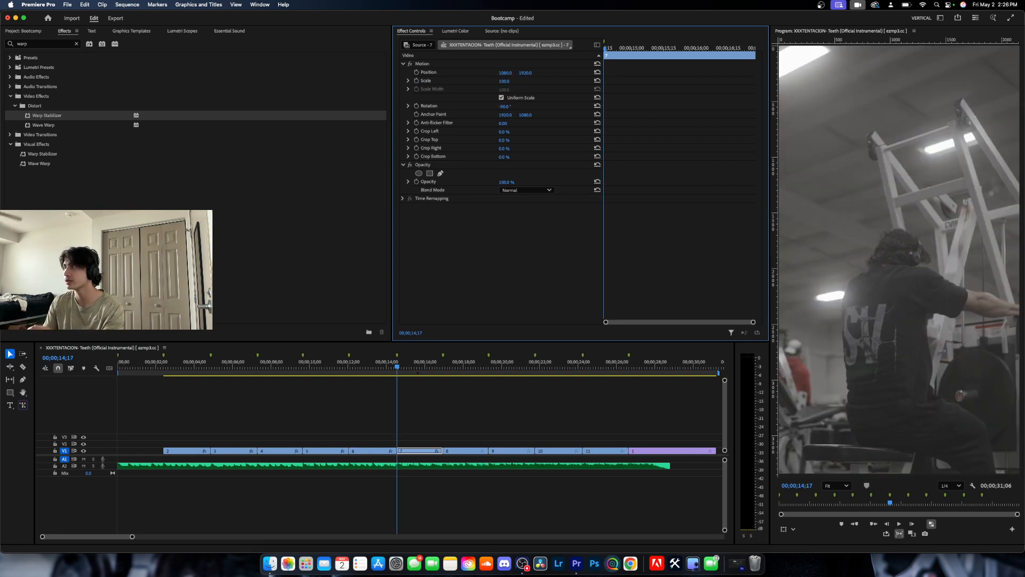
click(392, 368)
key(space)
key(space)
key(Up)
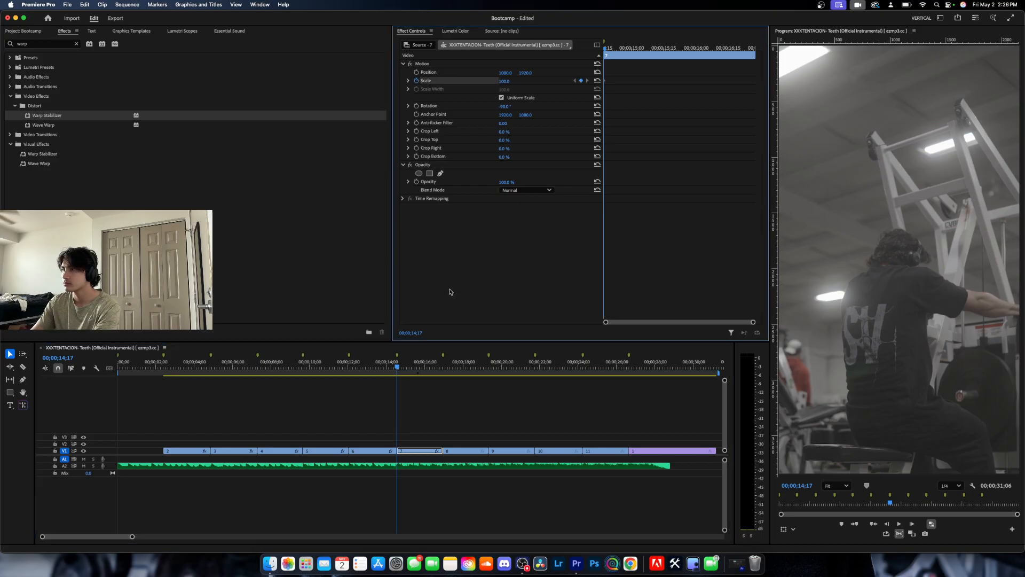
Set clip 7's Scale to 105 at its last frame, 00;00;16;28.
key(Down)
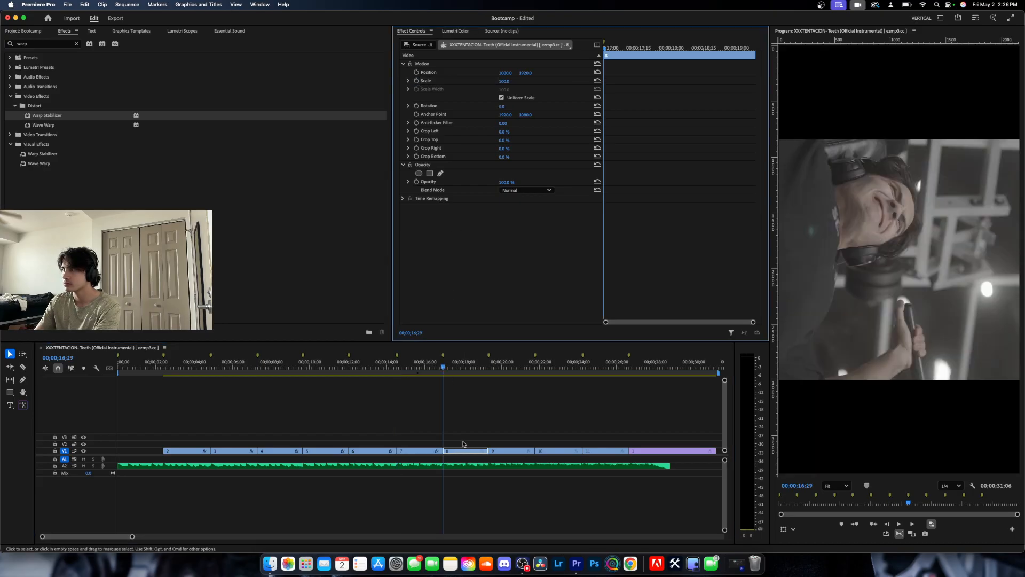
key(Left)
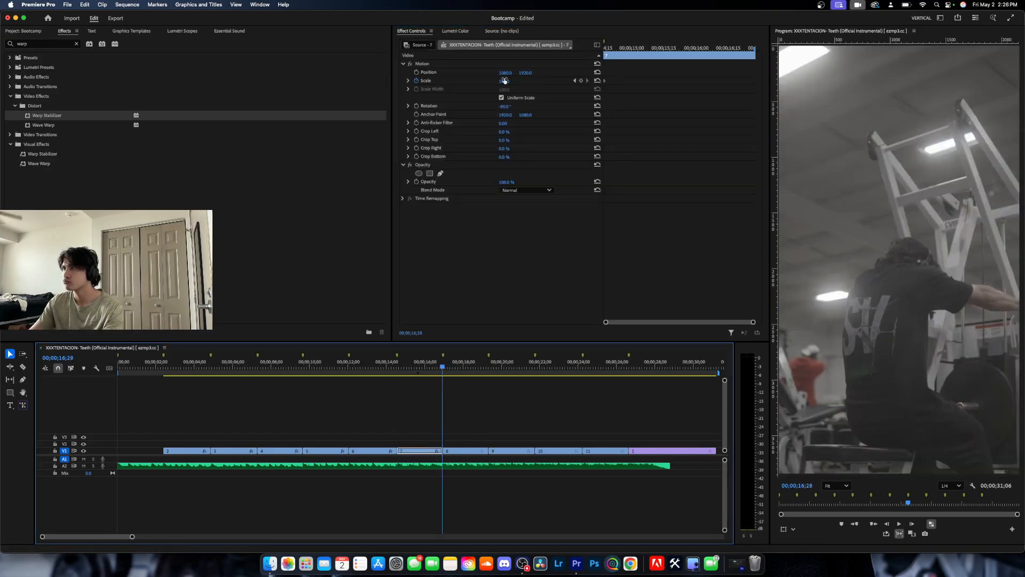
click(504, 80)
text(105)
key(Return)
Go to the start of clip 8 at 00;00;16;29 and set the clip's Rotation to -90°.
key(Right)
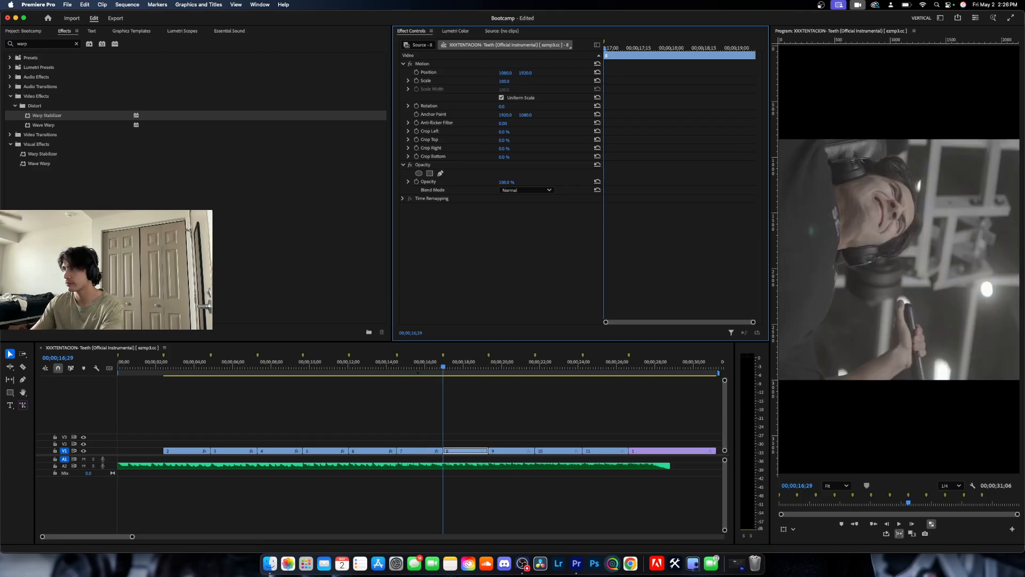
click(498, 107)
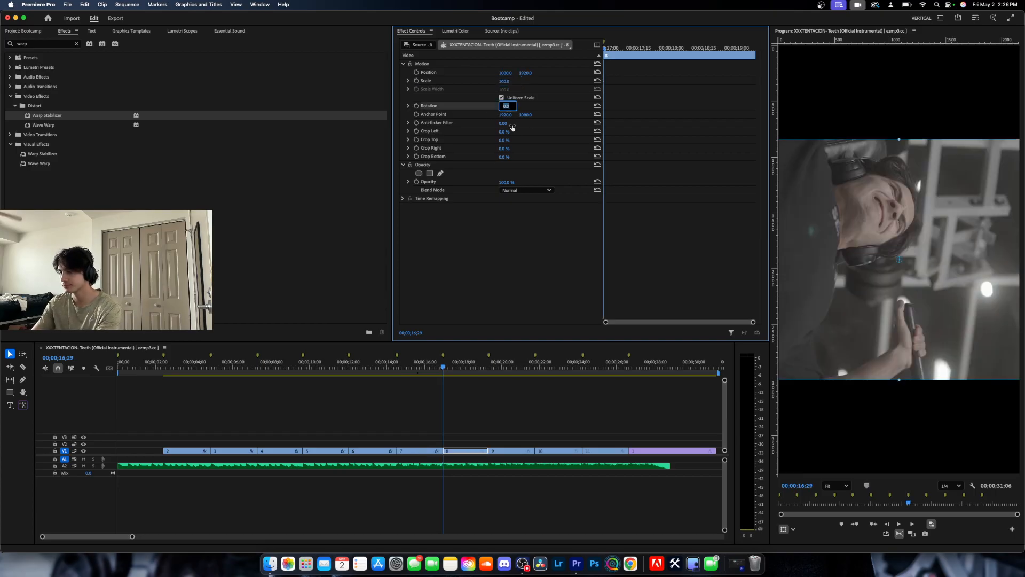
text(-90)
key(Return)
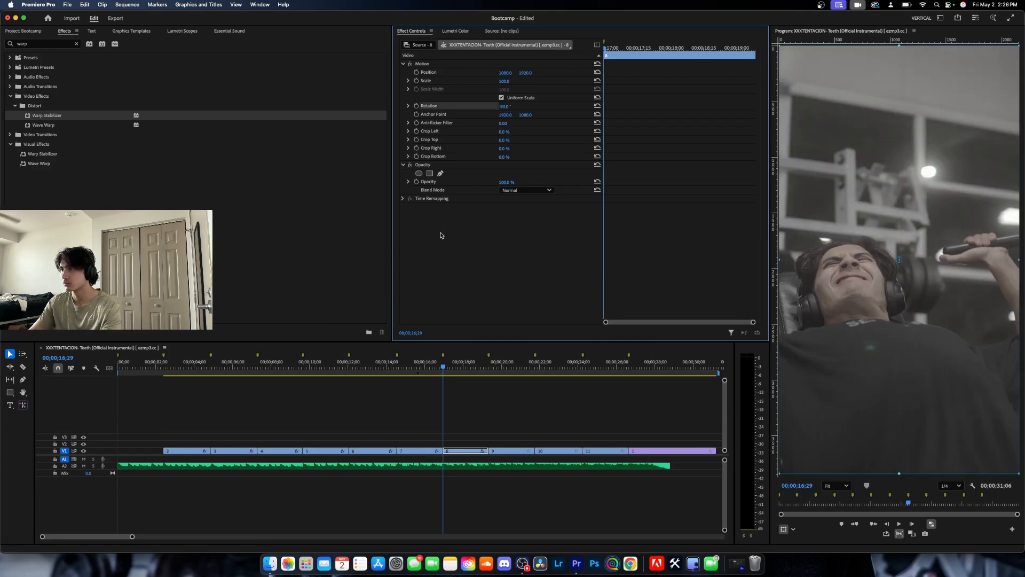
Play back clips 4 to 8 and check how the Scale zooms fall against the music.
key(space)
scroll(457, 392, right, 1)
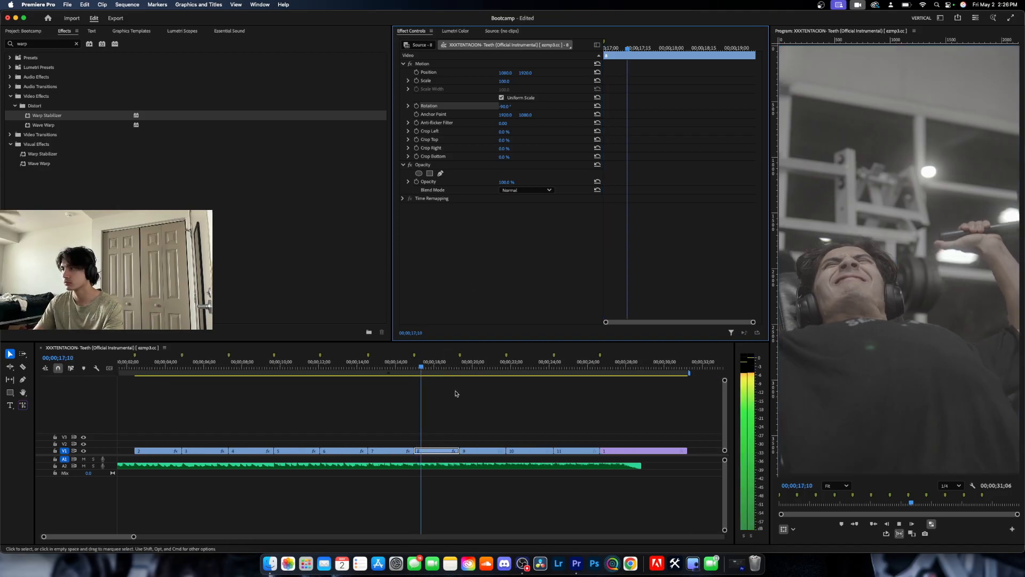
key(space)
key(Up)
key(Up)
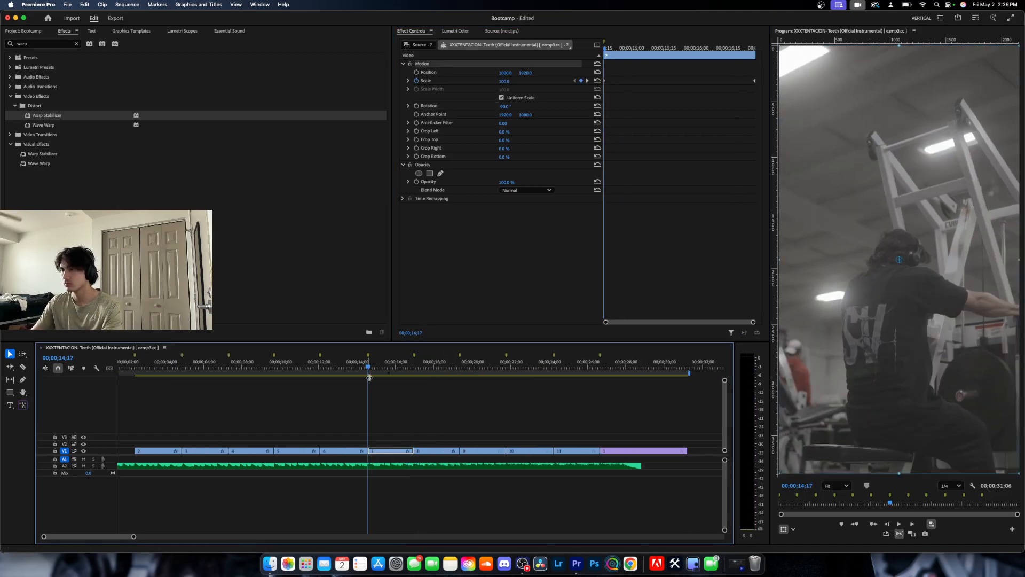
key(Up)
key(space)
scroll(353, 380, left, 1)
key(space)
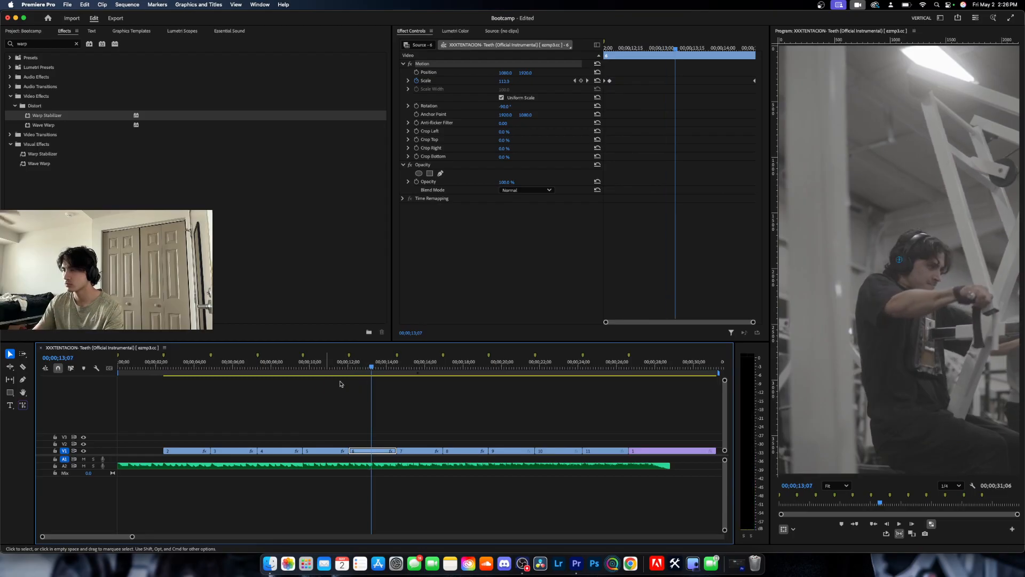
click(285, 370)
key(space)
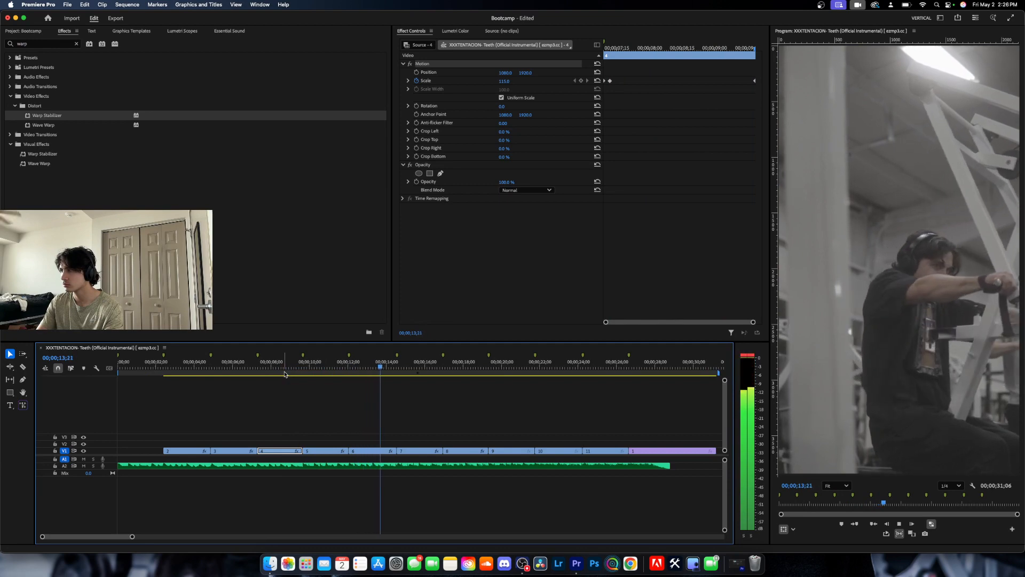
key(space)
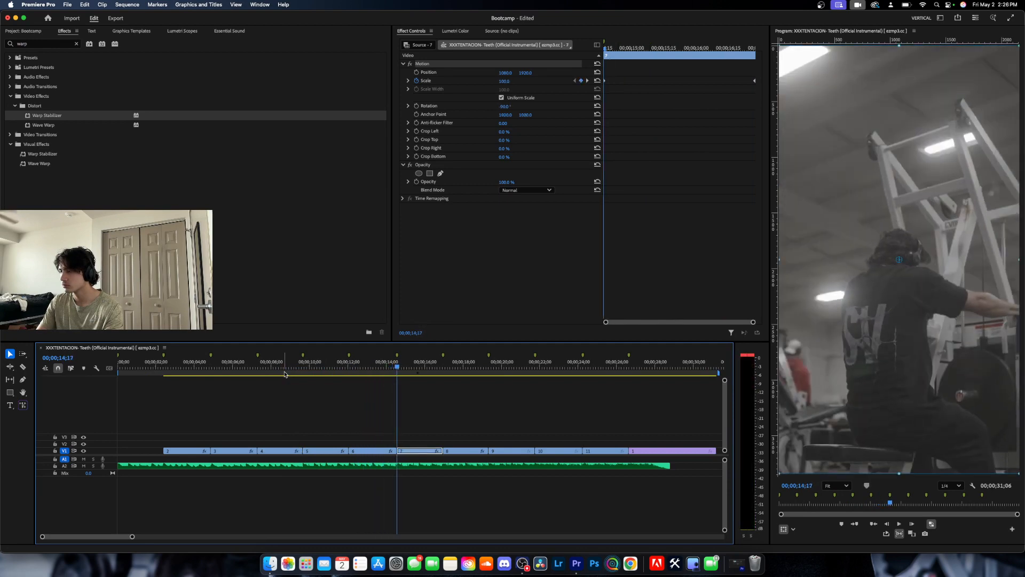
key(Up)
key(Up)
key(space)
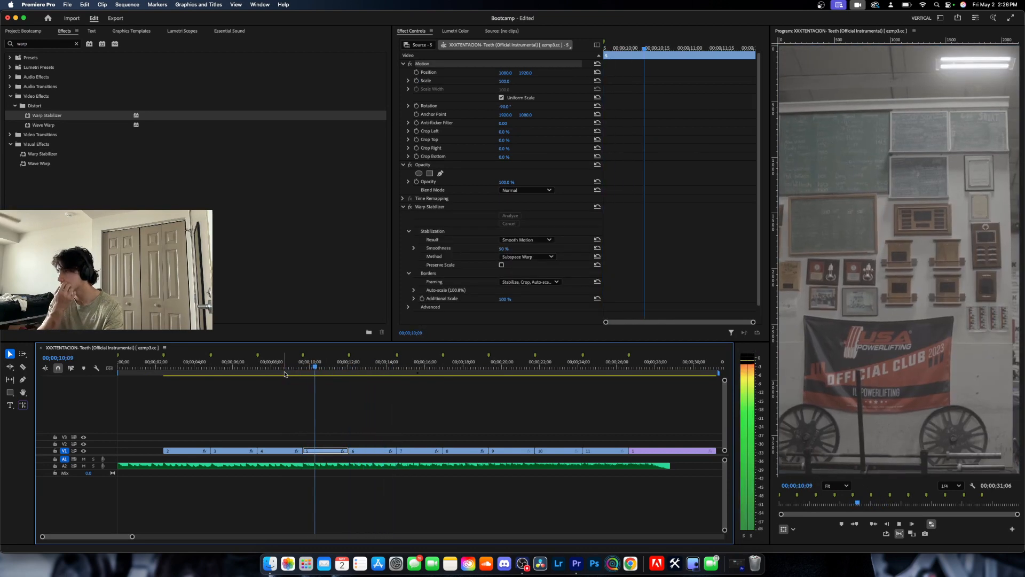
key(space)
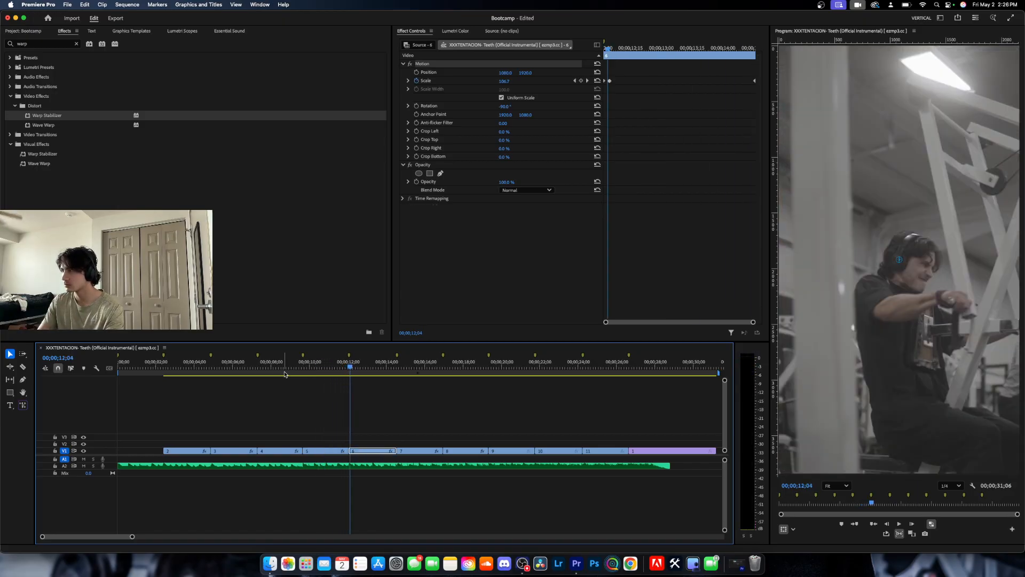
Clear all of clip 6's Scale keyframes and add a new one at 100 on its first frame, 00;00;12;02.
key(Left)
key(Left)
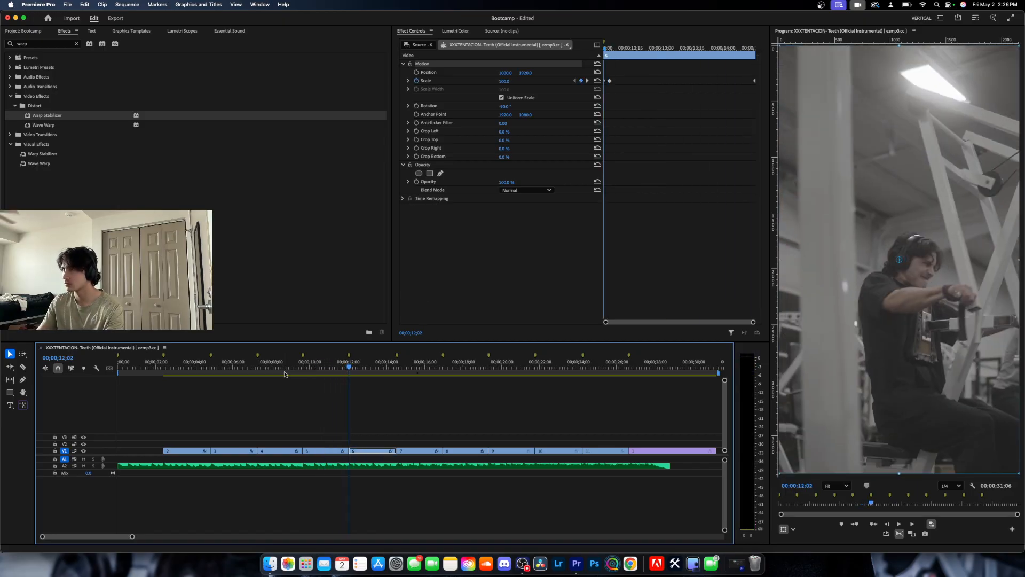
click(417, 81)
click(576, 308)
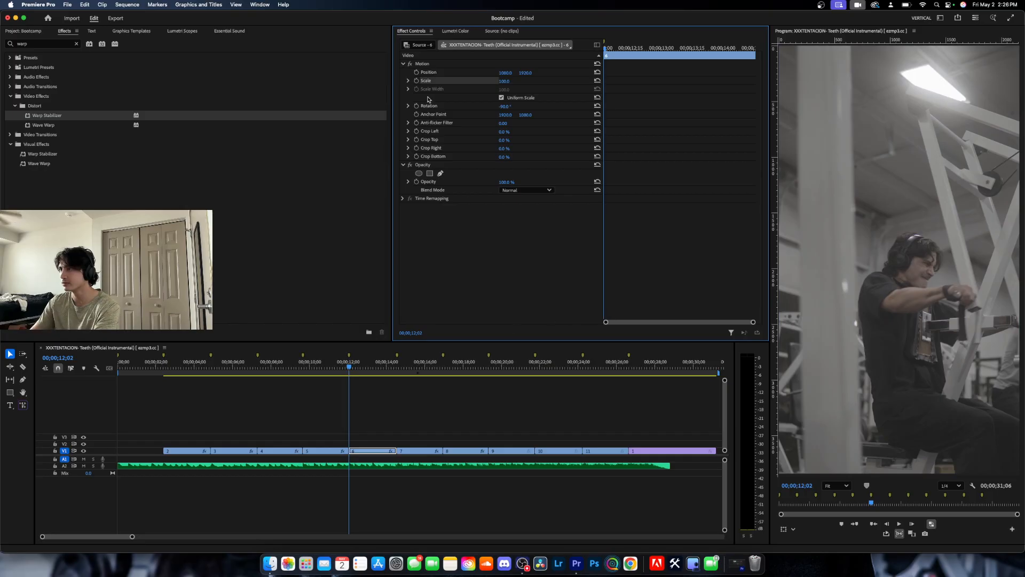
click(417, 80)
click(410, 416)
Set clip 6's Scale to 105 at its last frame, 00;00;14;16.
key(Down)
key(Left)
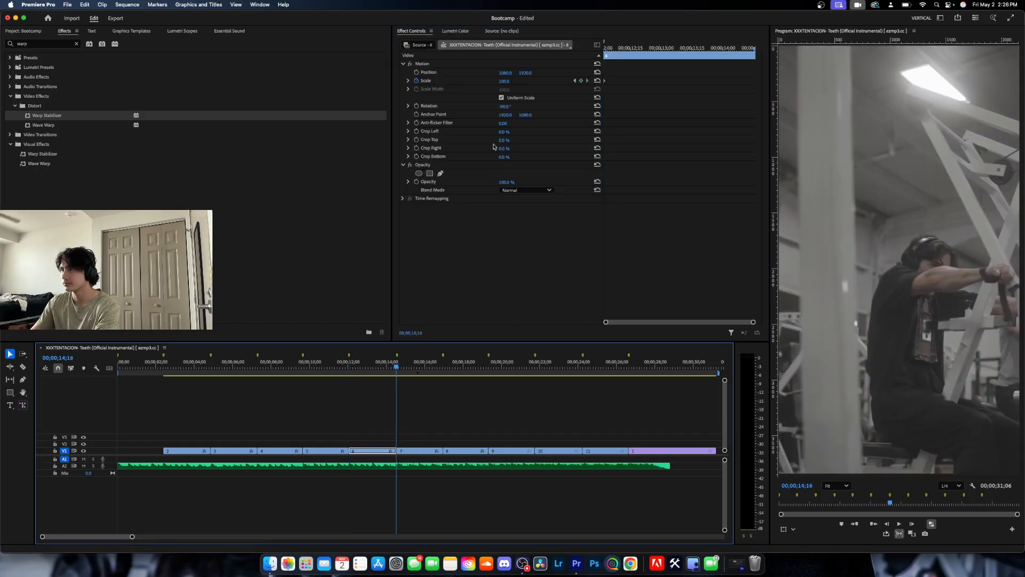
click(508, 80)
text(100)
key(Return)
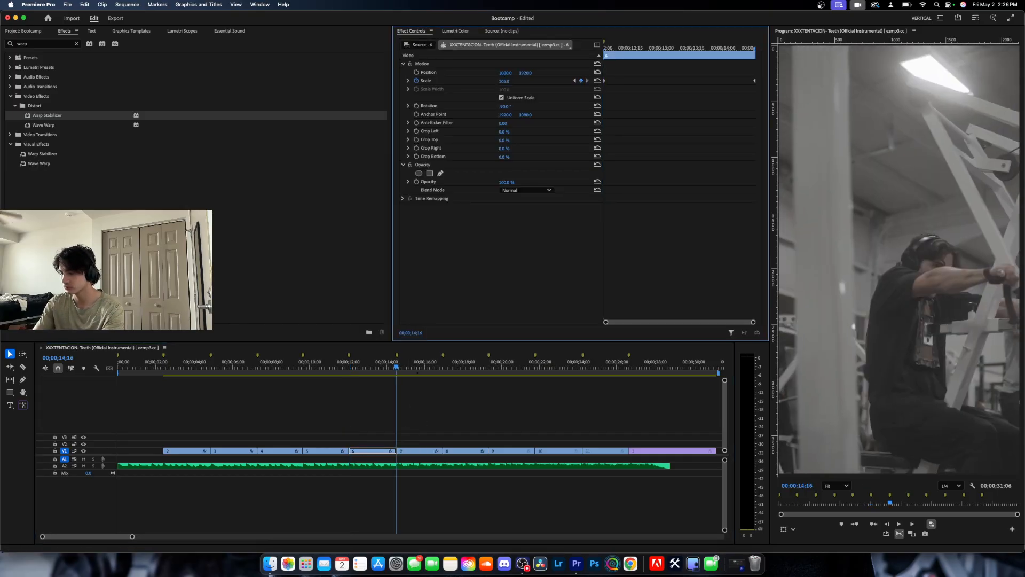
Add a Scale keyframe of 110 to clip 7 at 00;00;14;20, three frames after its start.
key(Right)
key(Right)
key(Right)
key(Right)
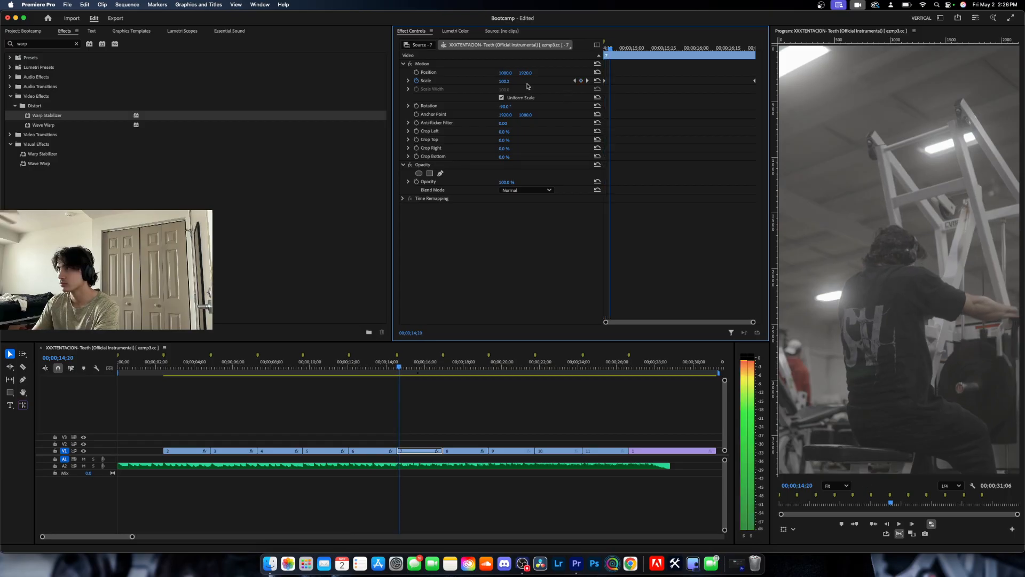
drag(504, 81, 505, 81)
click(510, 80)
text(11)
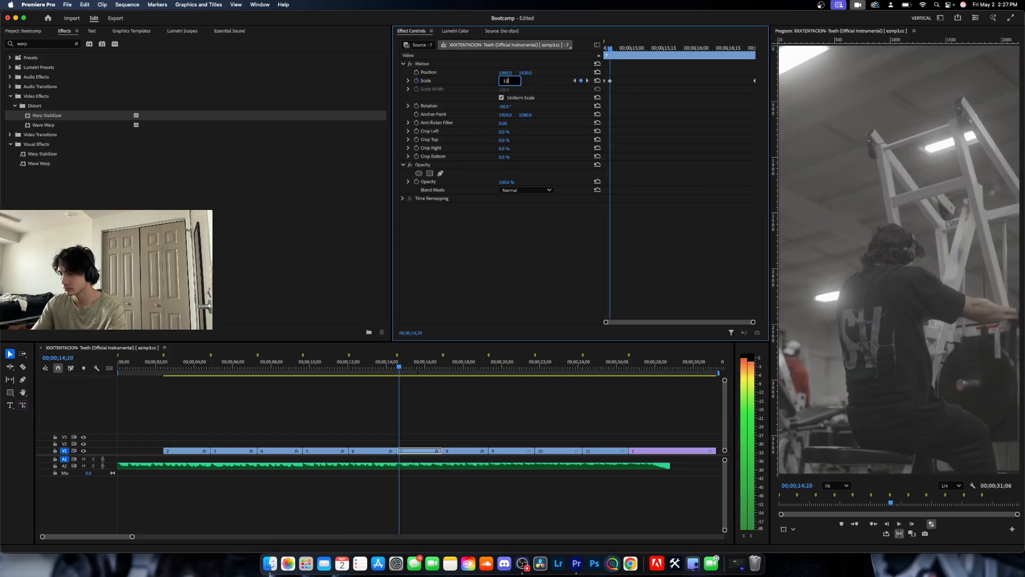
text(0)
key(Return)
Set clip 7's Scale to 110 at its last frame, 00;00;16;28.
key(Down)
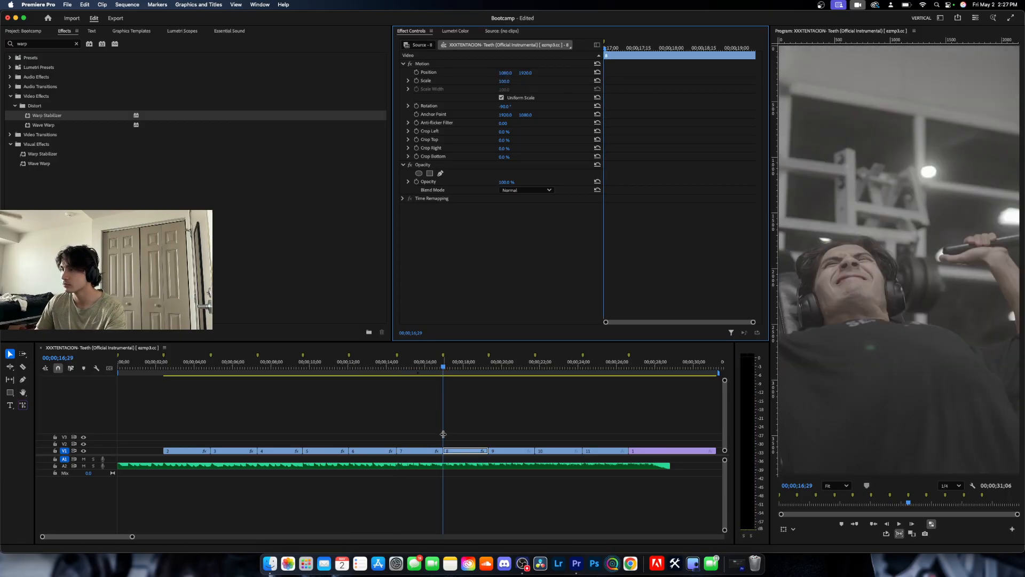
key(Left)
click(510, 80)
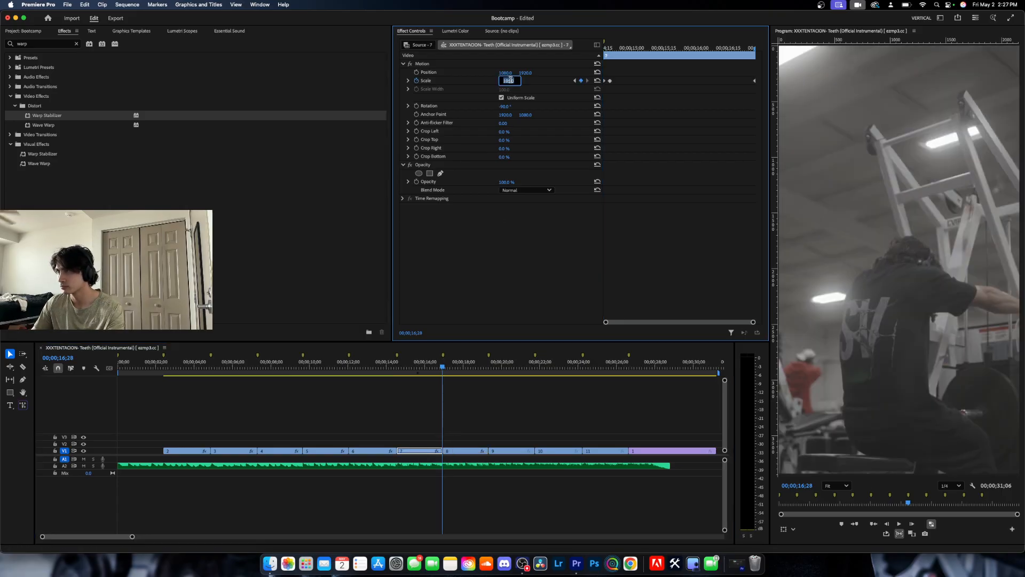
text(110)
key(Return)
Keyframe clip 8's Scale from 100 on its first frame, 00;00;16;29, to 105 on its last frame, 00;00;19;09.
key(Down)
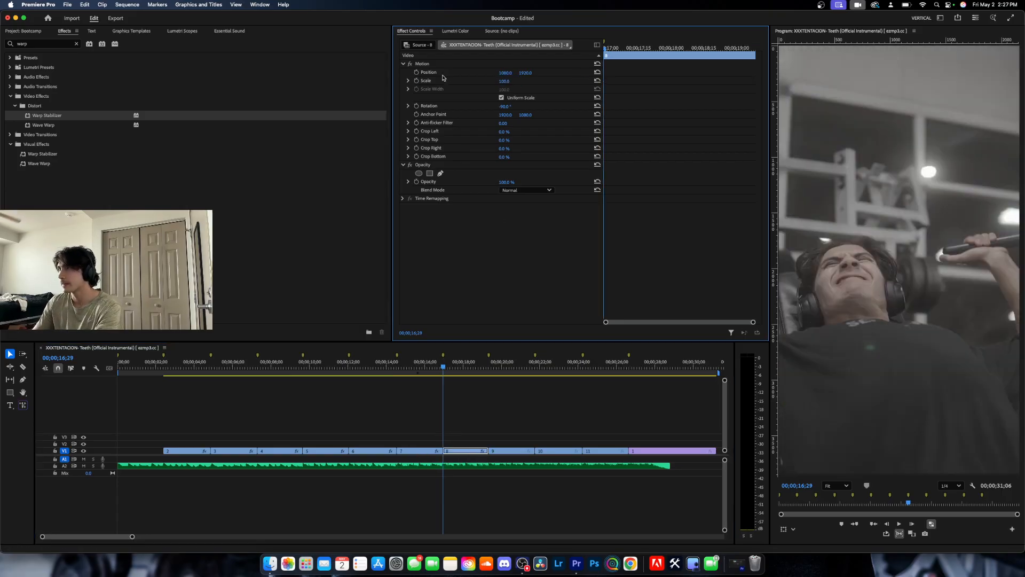
click(416, 82)
key(Down)
click(474, 440)
key(Left)
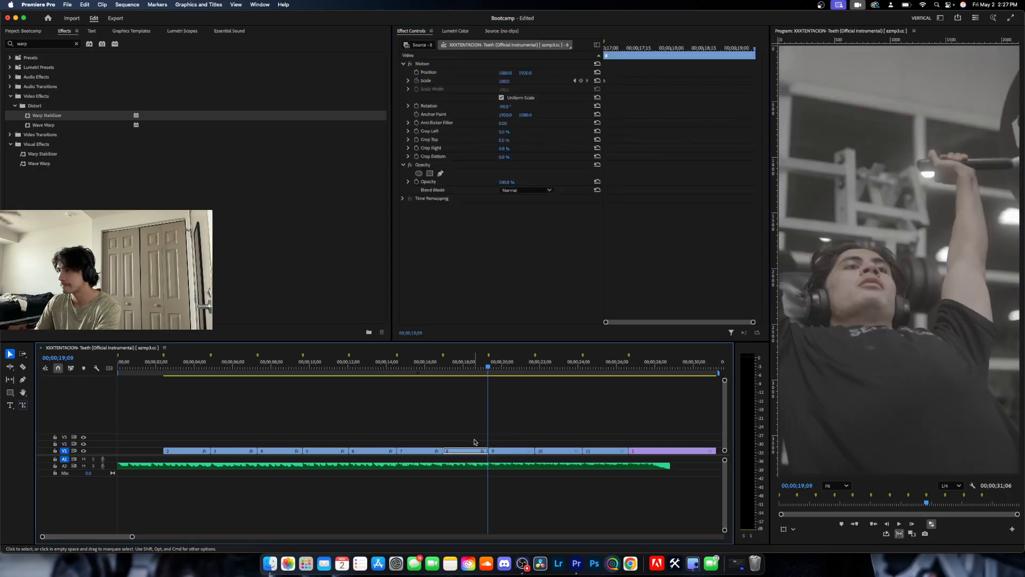
click(510, 80)
text(105)
key(Return)
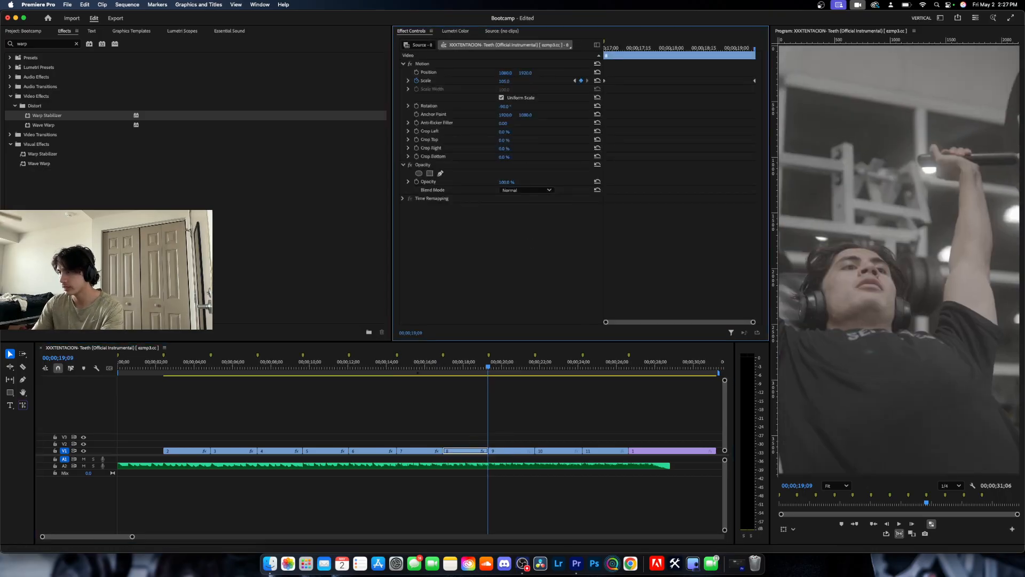
Set clip 9's Rotation to -90° and keyframe its Scale at 100 on its first frame, 00;00;19;10.
key(Right)
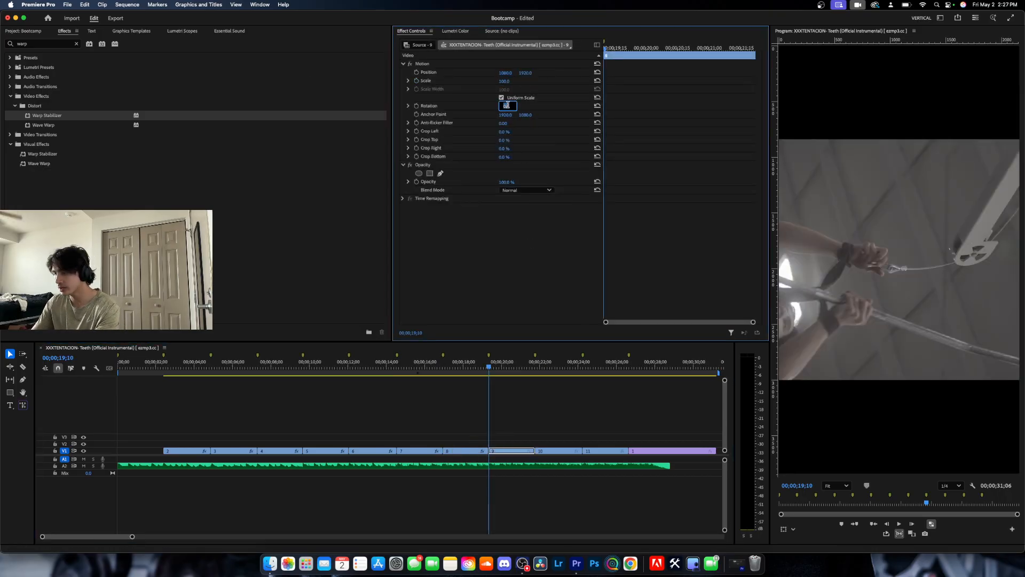
click(506, 105)
text(-90)
key(Return)
click(417, 81)
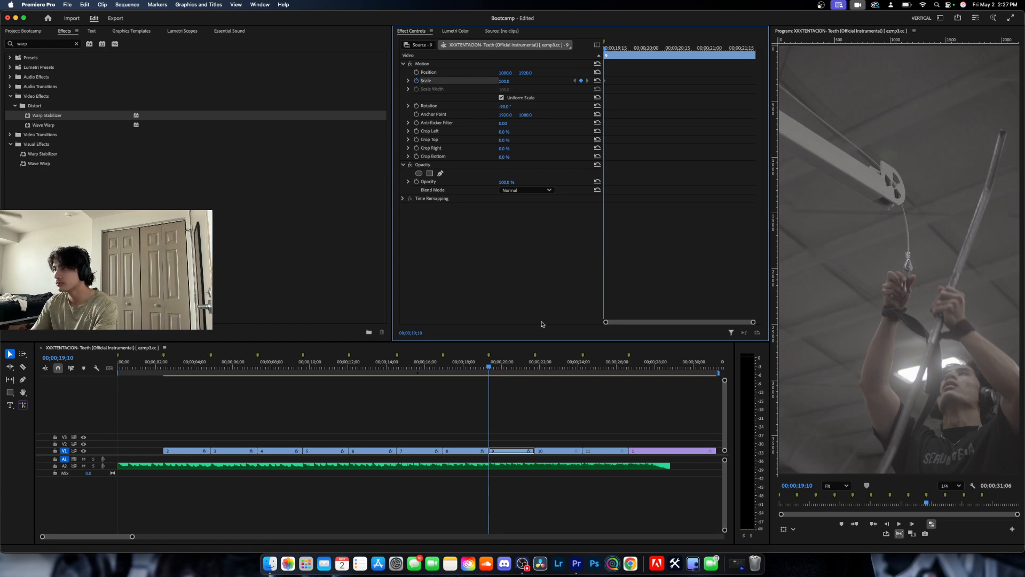
Set clip 9's Scale to 105 at its last frame, 00;00;21;22.
click(524, 435)
key(Down)
key(Left)
click(511, 81)
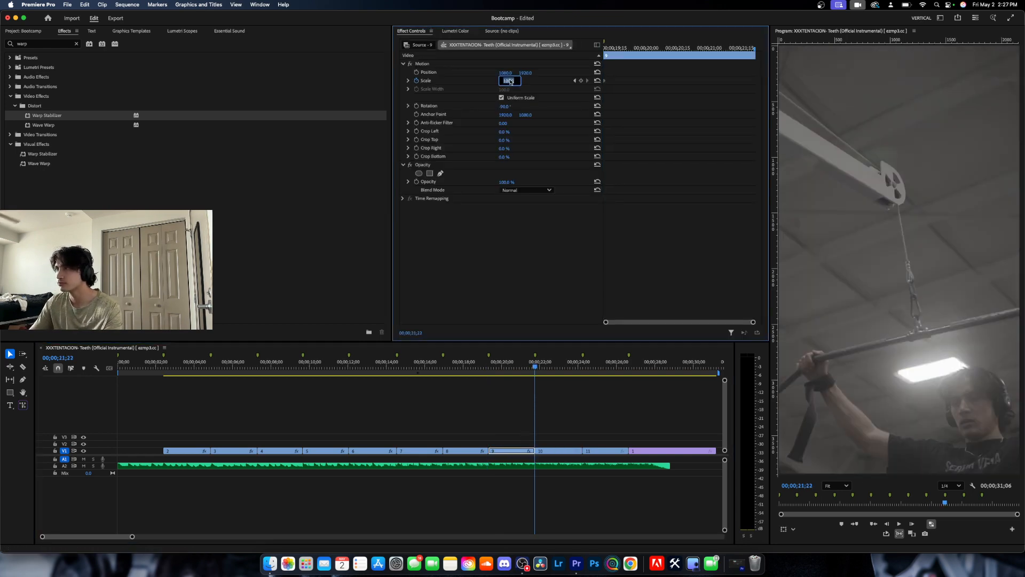
text(105)
key(Return)
Set clip 10's Rotation to -90°.
key(Right)
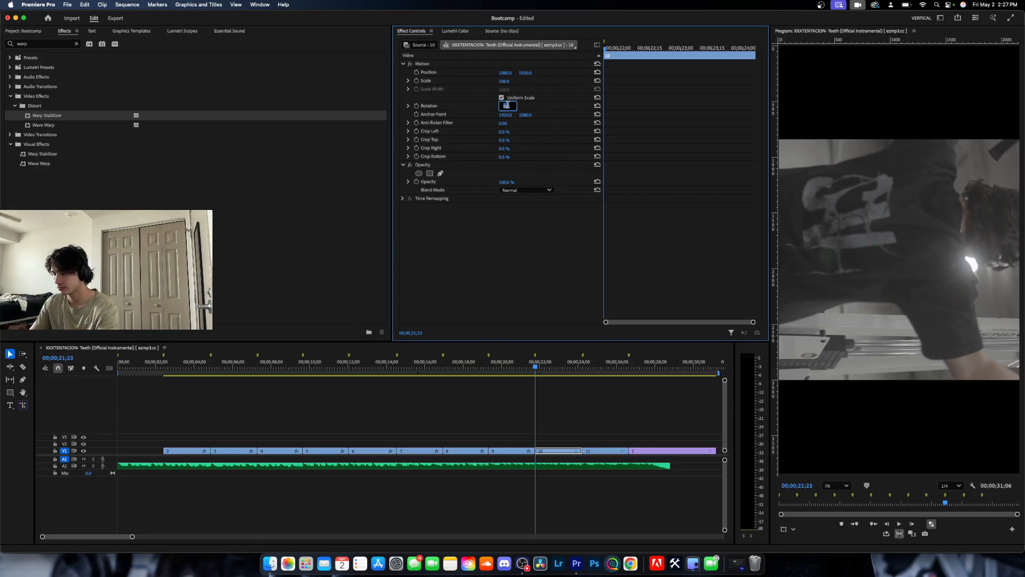
key(Return)
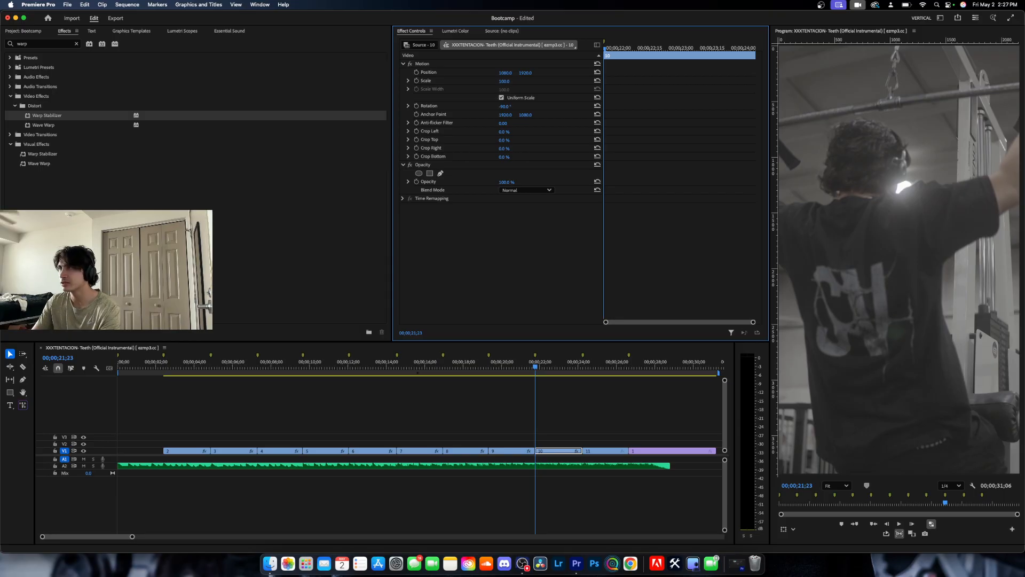
drag(505, 81, 504, 81)
click(509, 80)
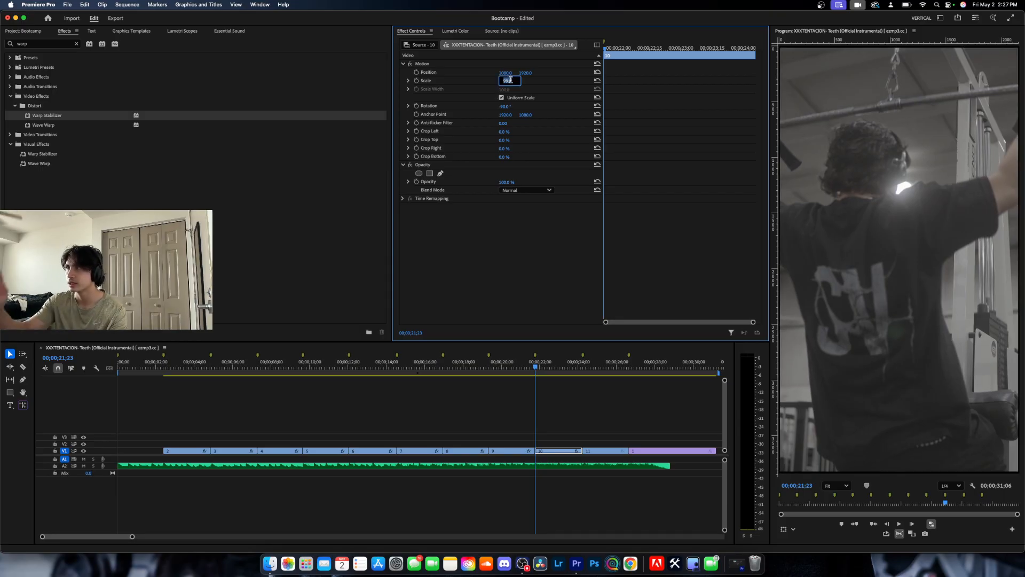
click(513, 237)
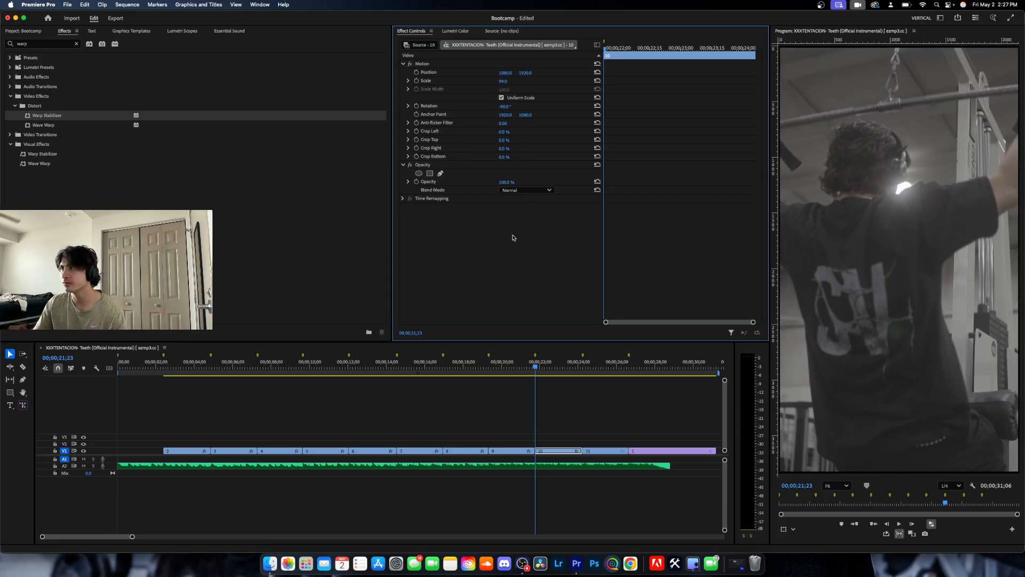
drag(507, 81, 505, 81)
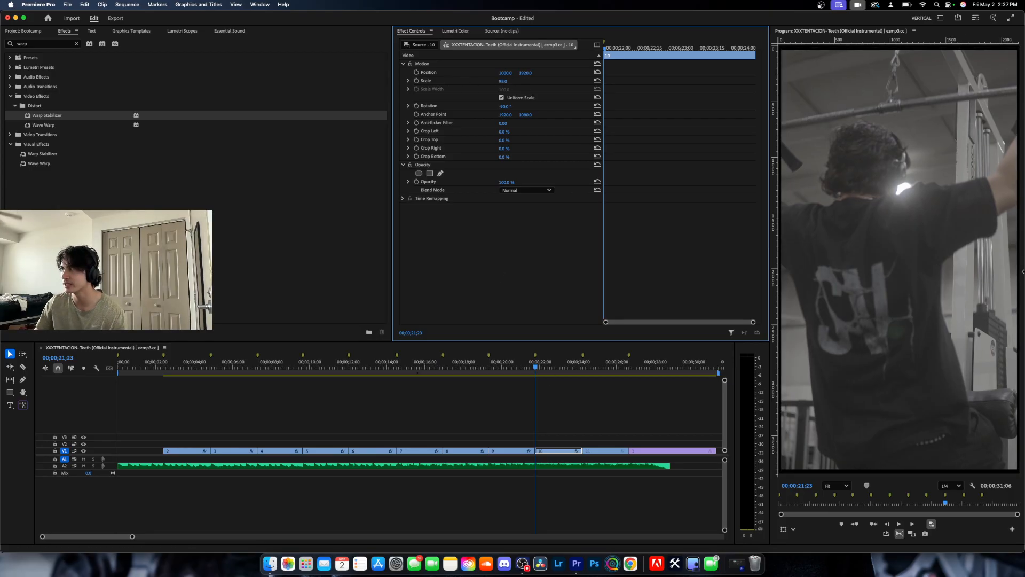
click(598, 81)
Keyframe clip 10's Scale from 105 on its first frame, 00;00;21;23, to 100 on its last frame, 00;00;24;06.
click(510, 80)
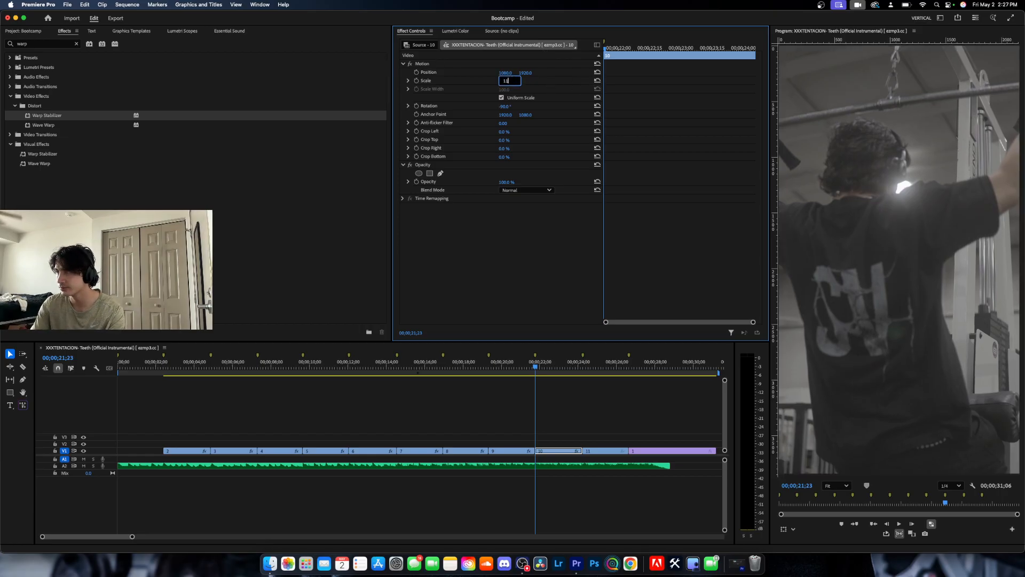
text(105)
key(Return)
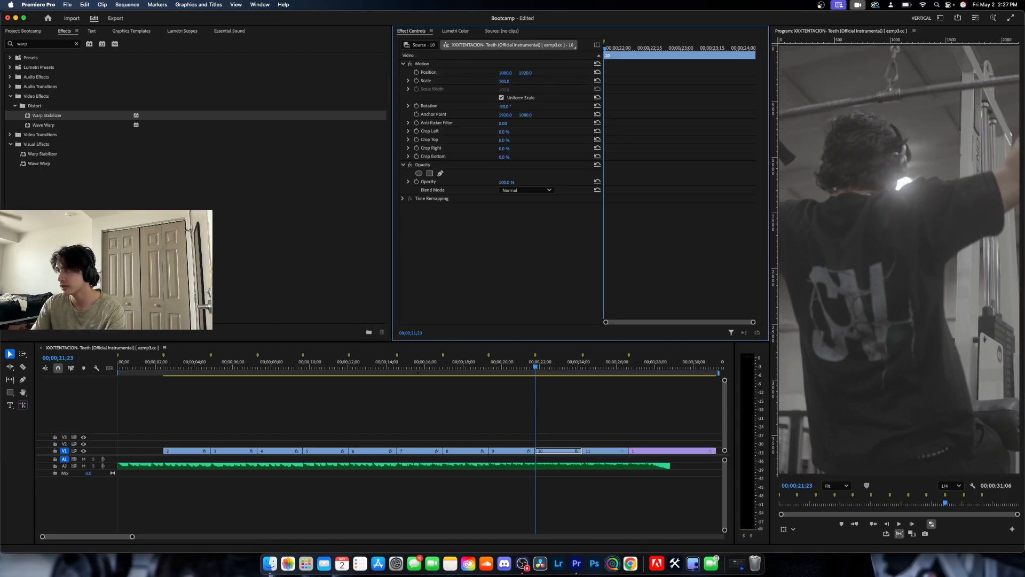
click(416, 81)
click(571, 449)
key(Down)
key(Left)
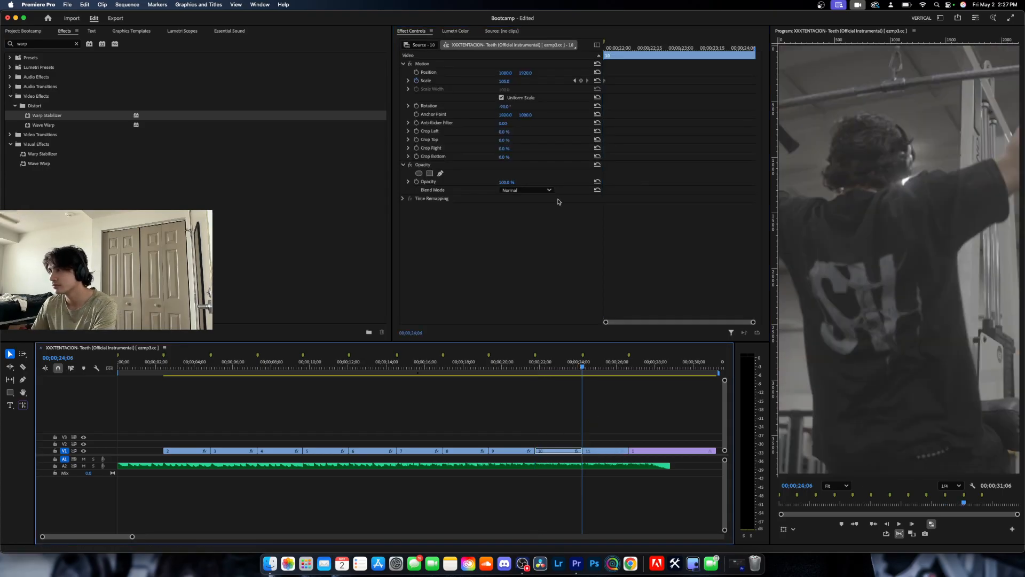
click(510, 80)
text(100)
key(Return)
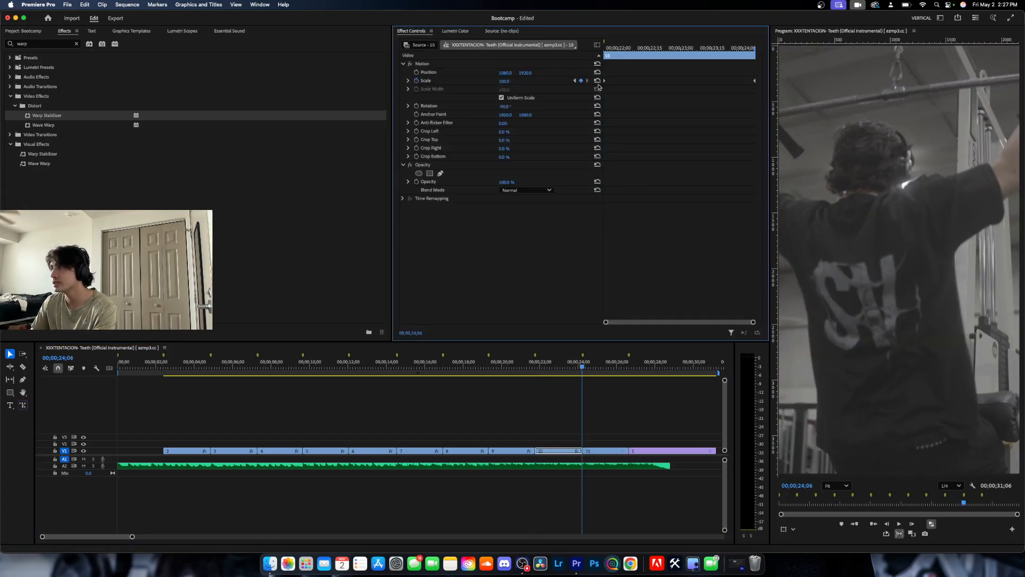
Play back the sequence from the end of clip 8 through clip 10 to check the new zooms.
click(485, 366)
key(space)
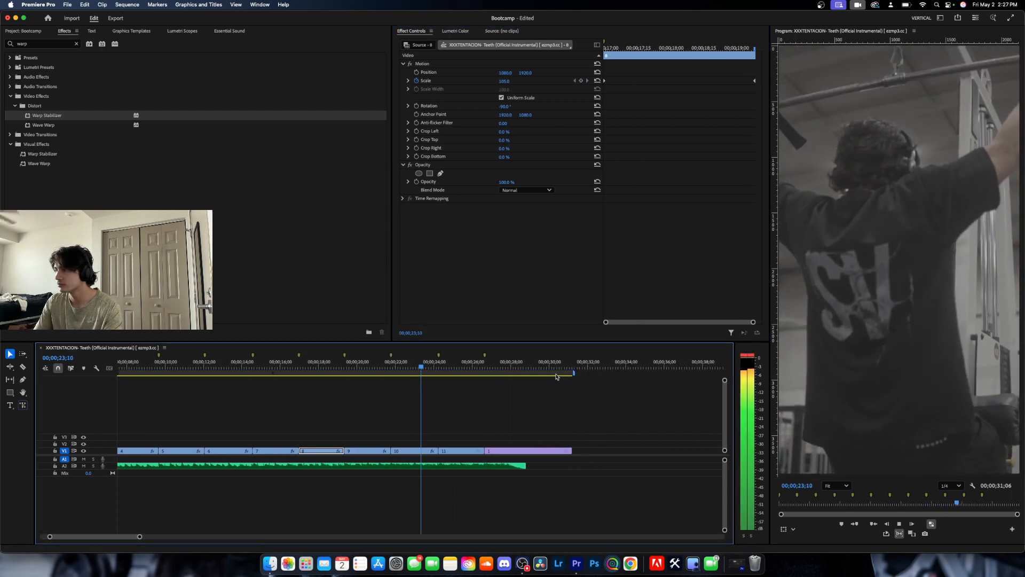
key(space)
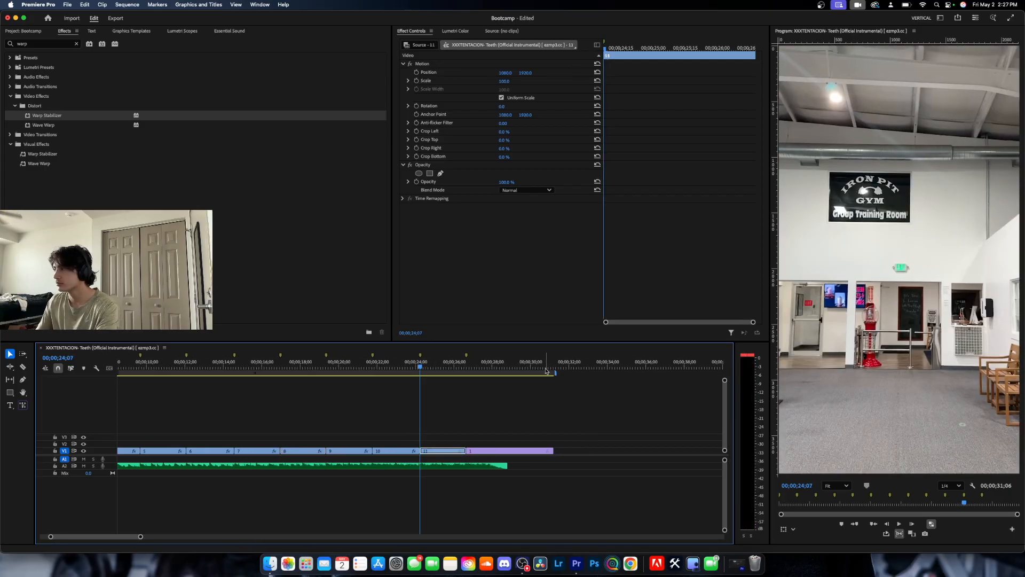
Apply Warp Stabilizer to clip 11 with its Result set to No Motion.
drag(26, 122, 443, 451)
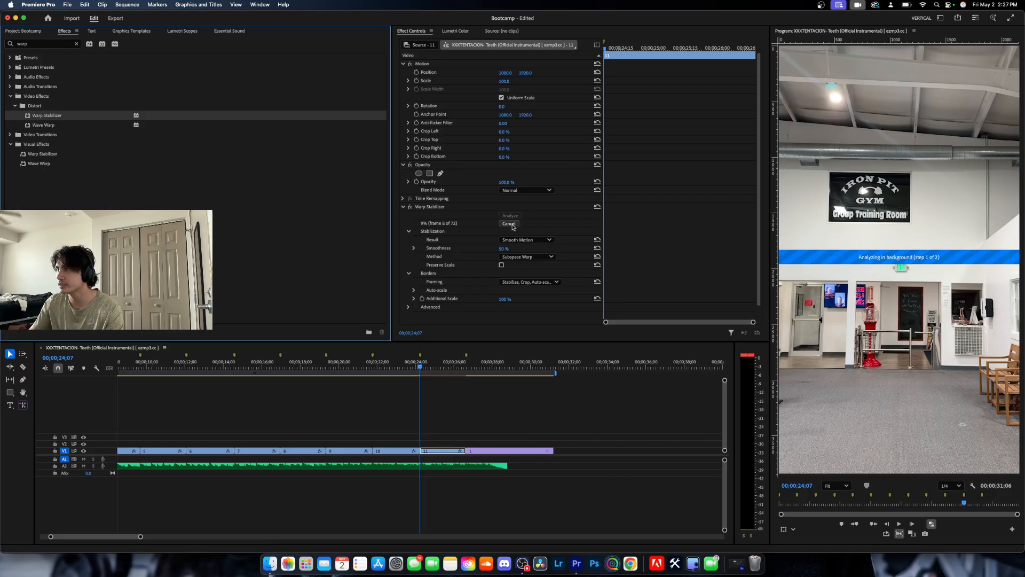
click(526, 240)
click(521, 249)
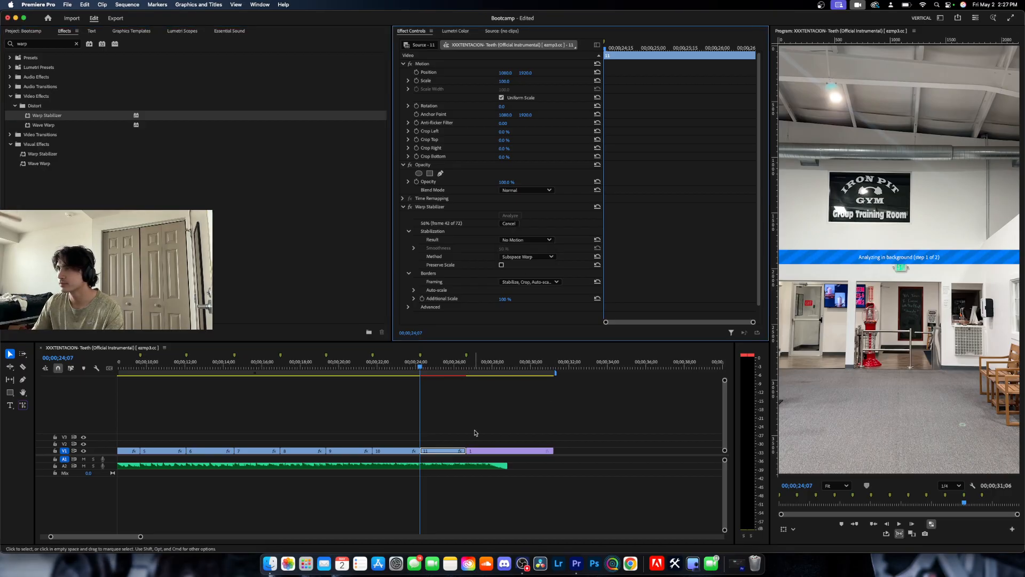
Keyframe clip 11's Scale at 110 on its first frame, 00;00;24;07, and at the default value on its last frame, 00;00;26;18.
click(417, 81)
click(508, 81)
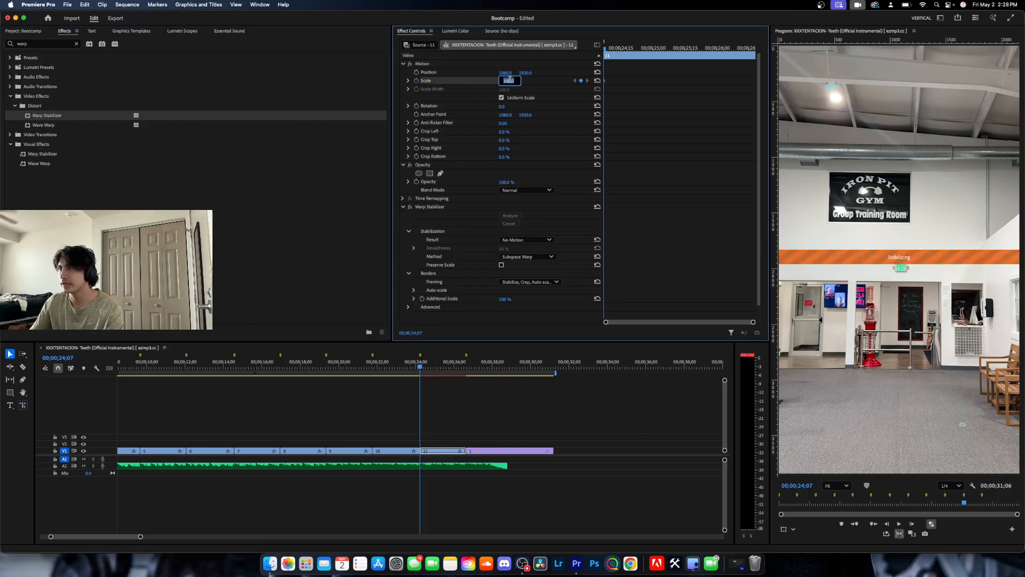
text(110)
key(Return)
key(Down)
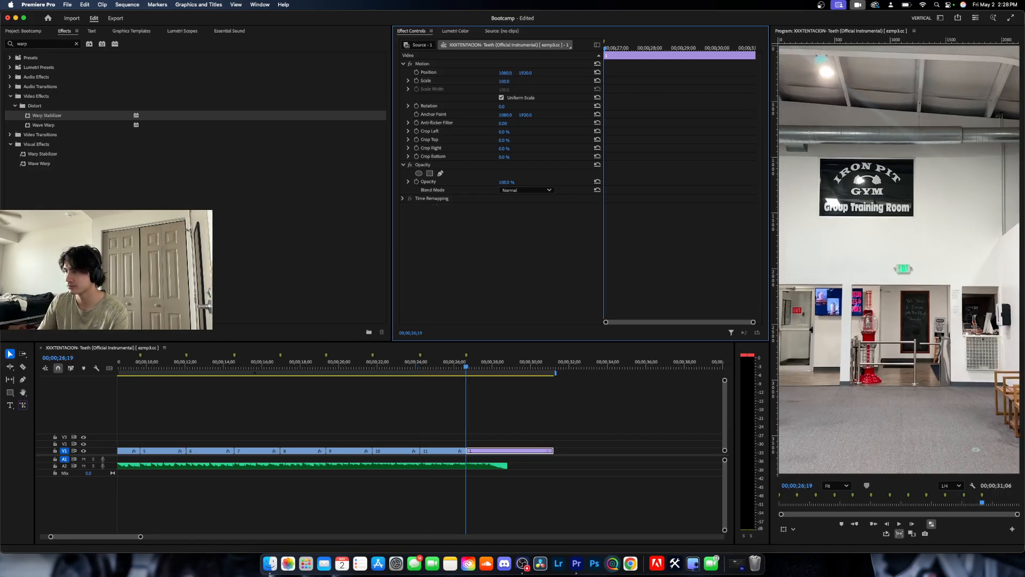
click(447, 451)
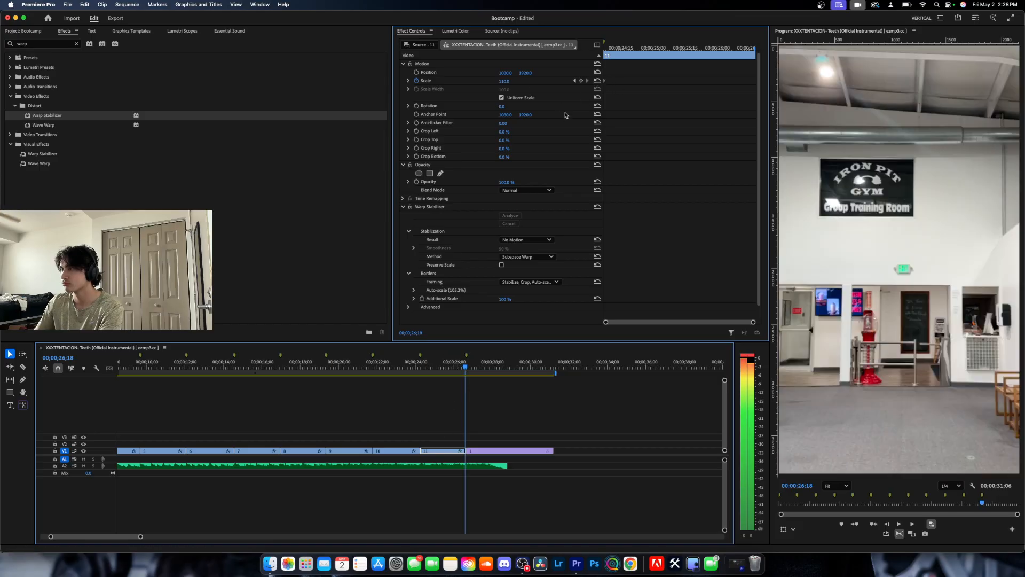
click(597, 81)
Add a Scale keyframe of 105 to clip 11 at 00;00;24;10 and set its first-frame Scale keyframe to 115.
key(Up)
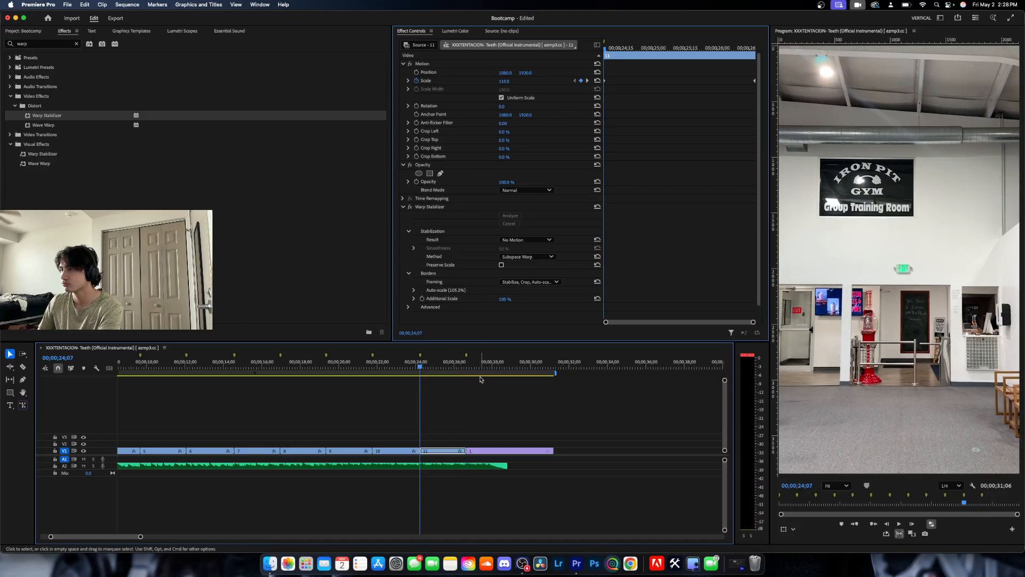
key(space)
click(509, 80)
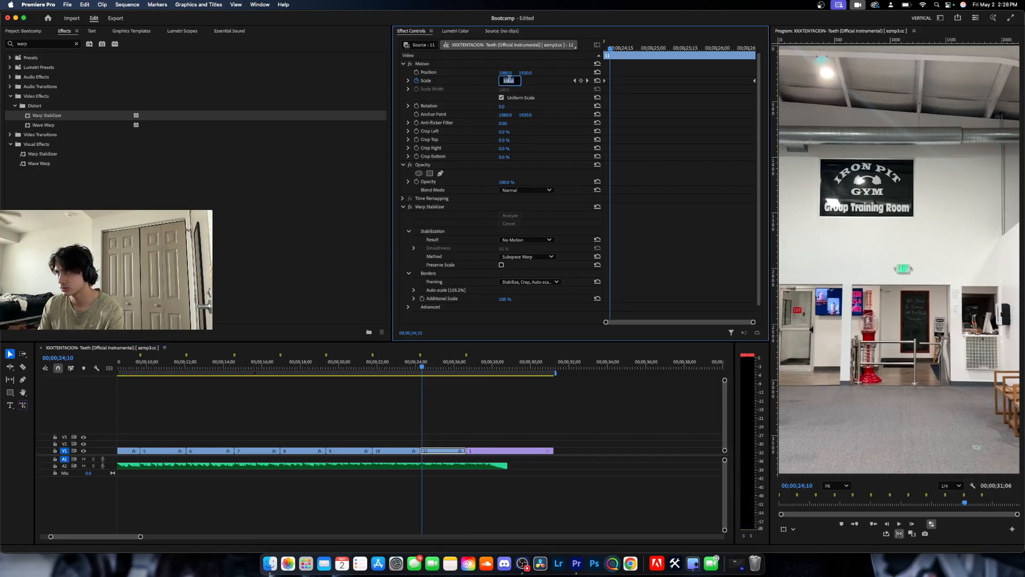
key(Return)
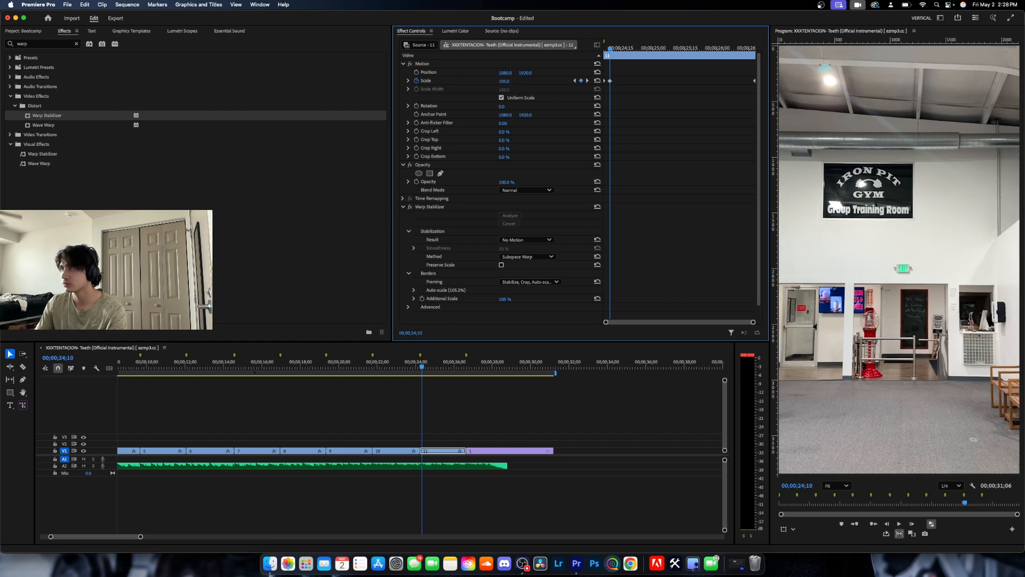
key(Up)
click(509, 80)
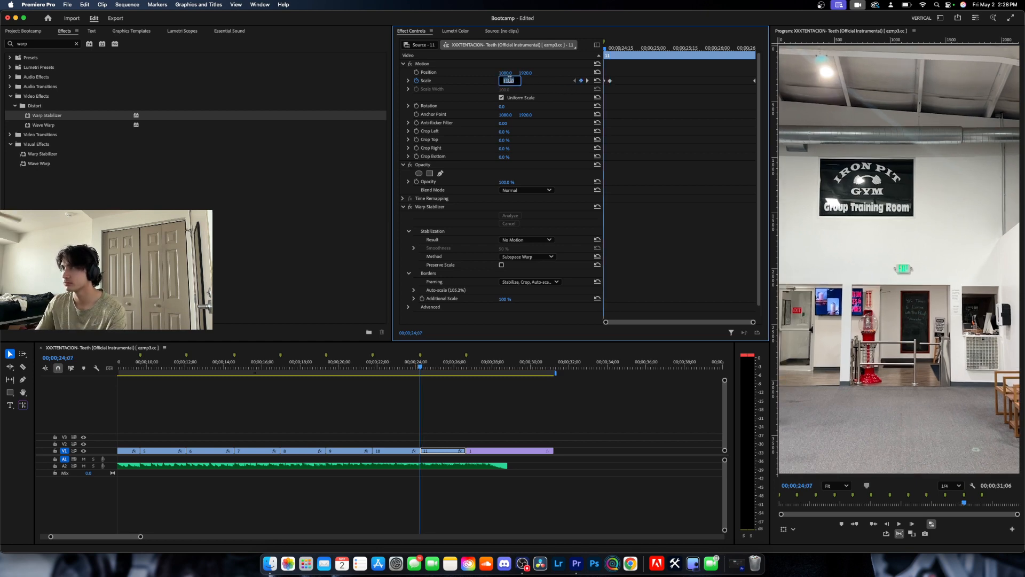
click(441, 441)
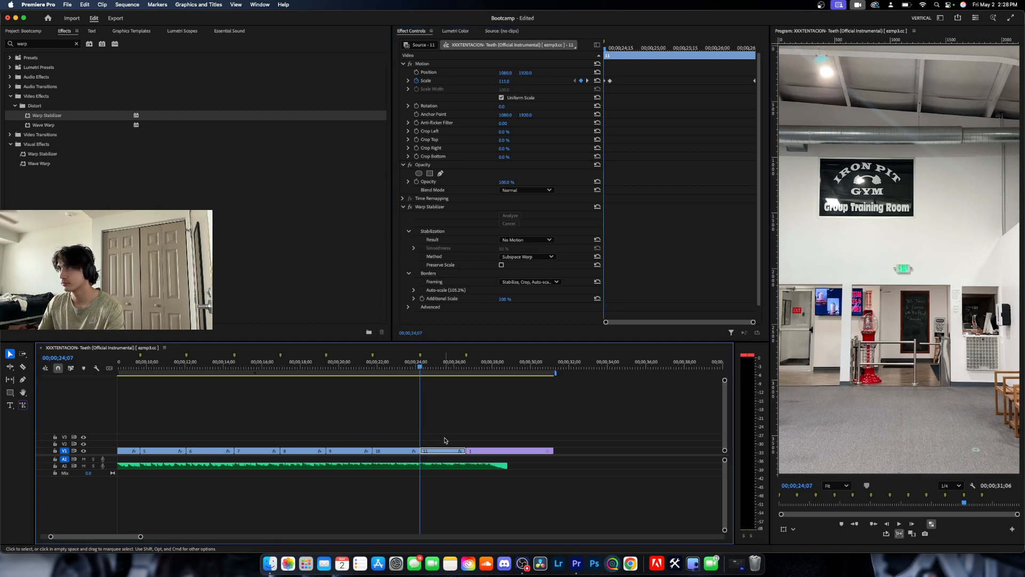
Play back from the second half of clip 10 into the last clip to check clip 11's zoom.
drag(421, 366, 399, 367)
key(space)
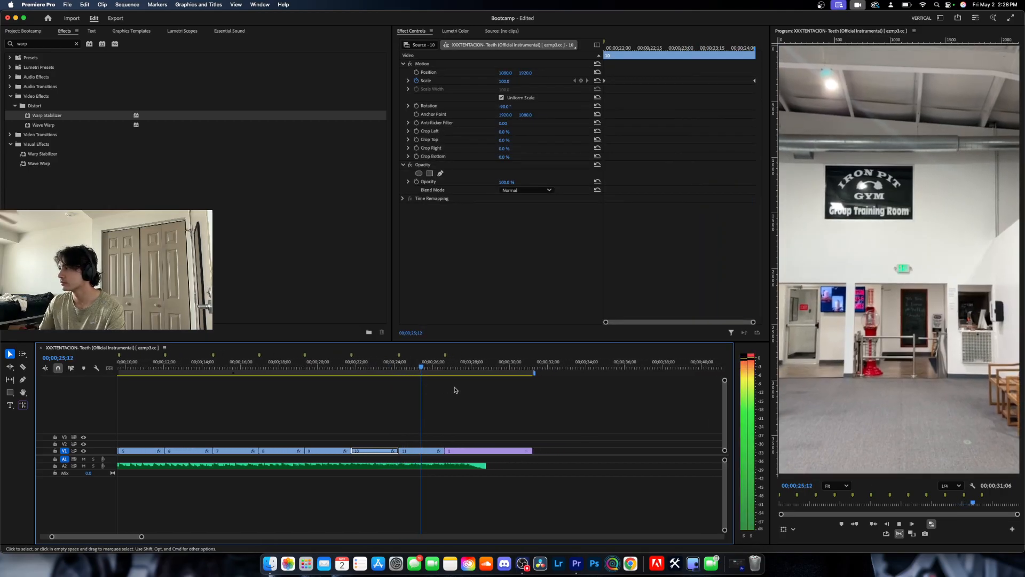
key(space)
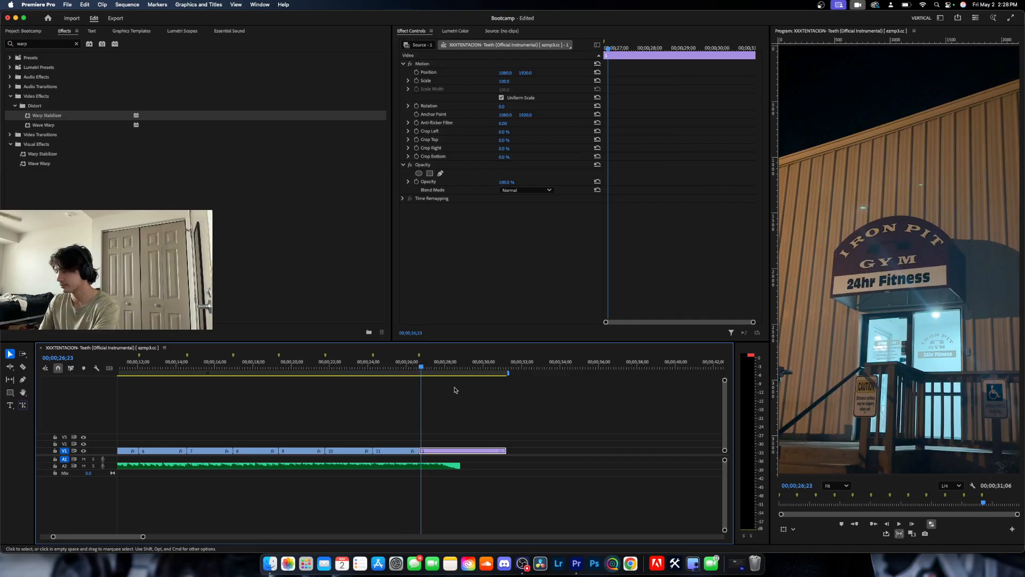
Move the starting keyframe of the music's volume fade-out earlier, close to the start of the last video clip.
key(Left)
key(Left)
key(Left)
key(Left)
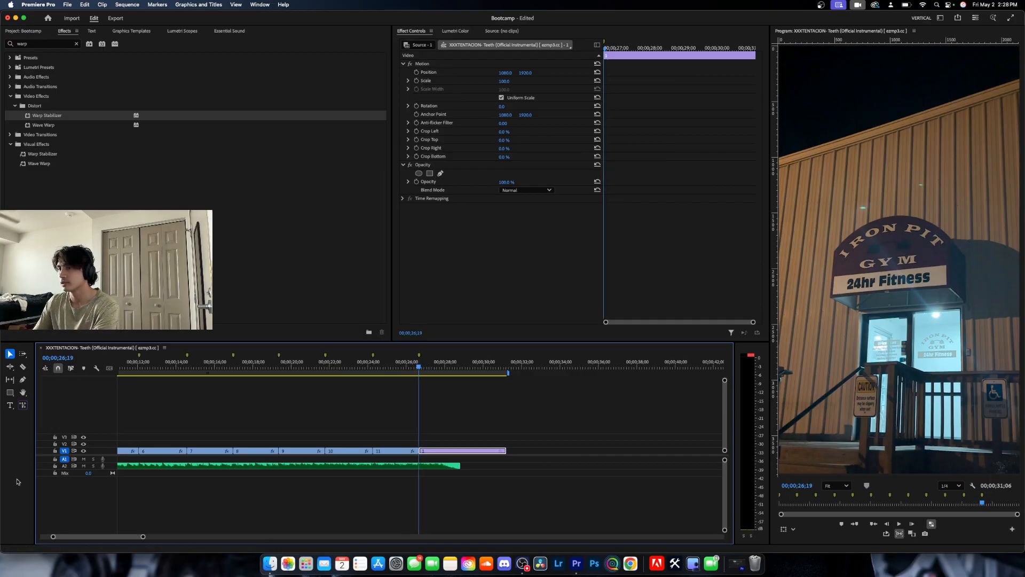
double_click(107, 469)
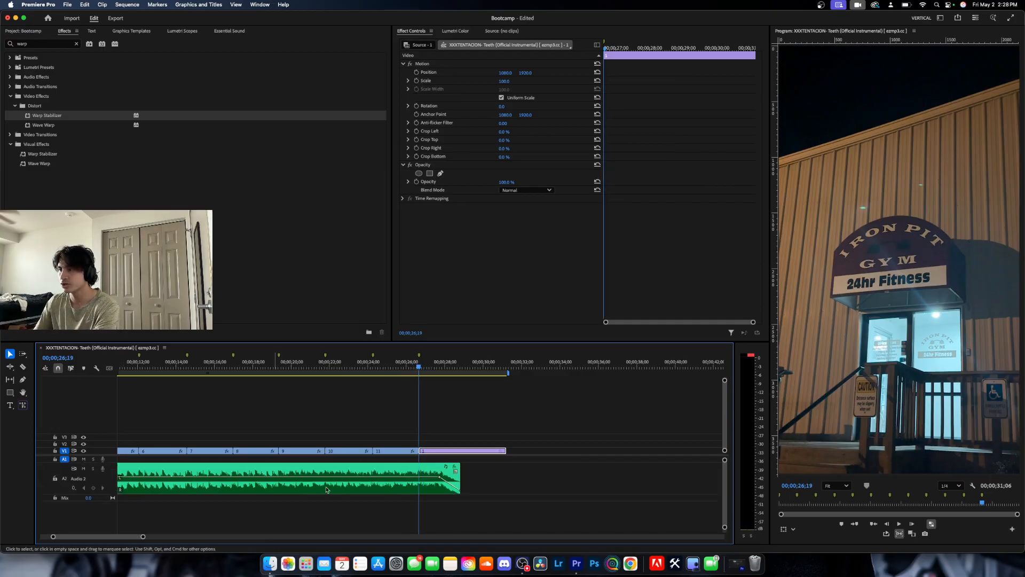
click(439, 479)
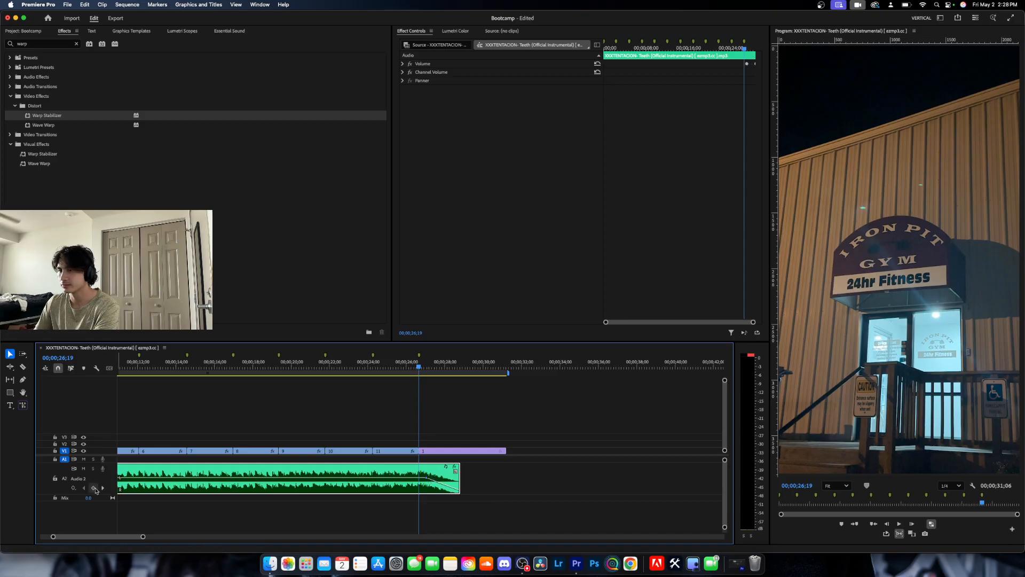
drag(104, 494, 111, 467)
Keyframe the last clip's Scale from 100 on its first frame, 00;00;26;19, to 110 on its last frame, 00;00;31;05.
click(430, 450)
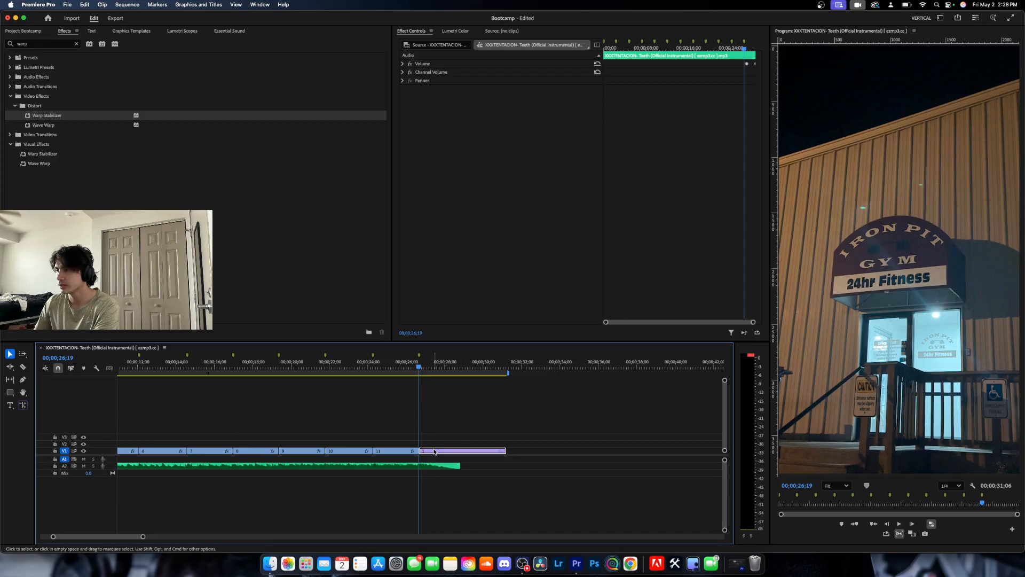
click(417, 80)
key(Down)
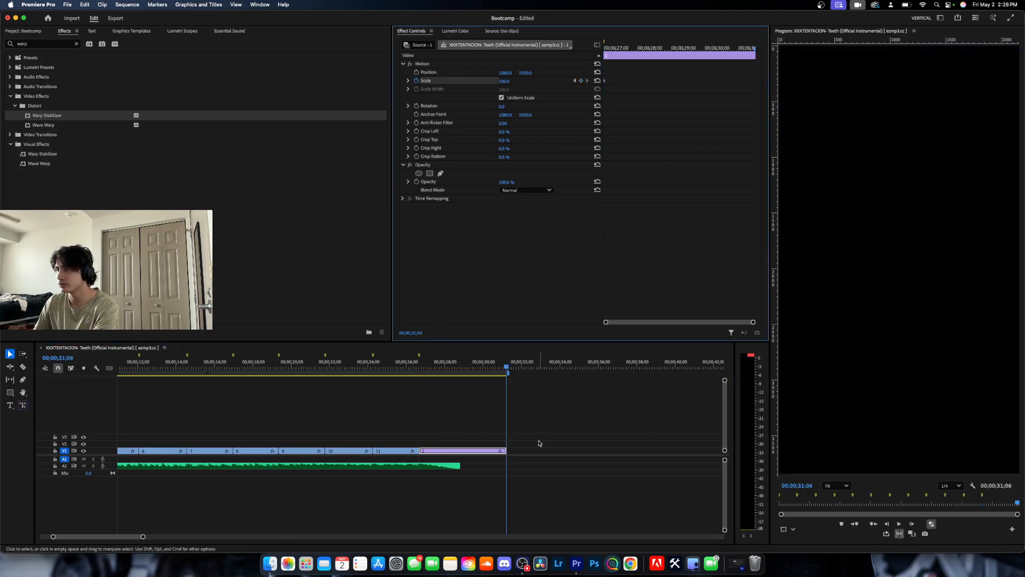
key(Left)
click(507, 81)
text(11)
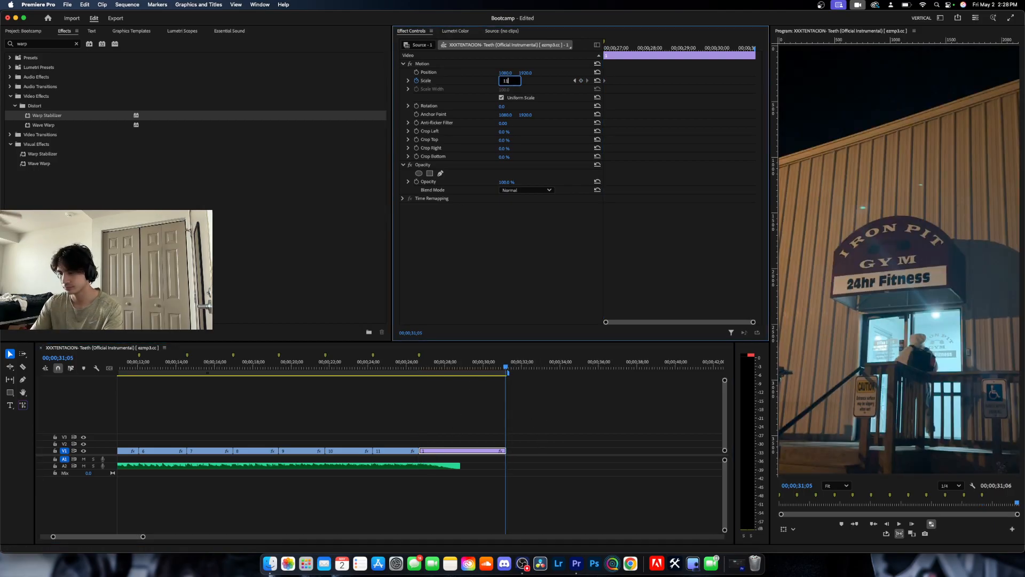
text(0)
key(Return)
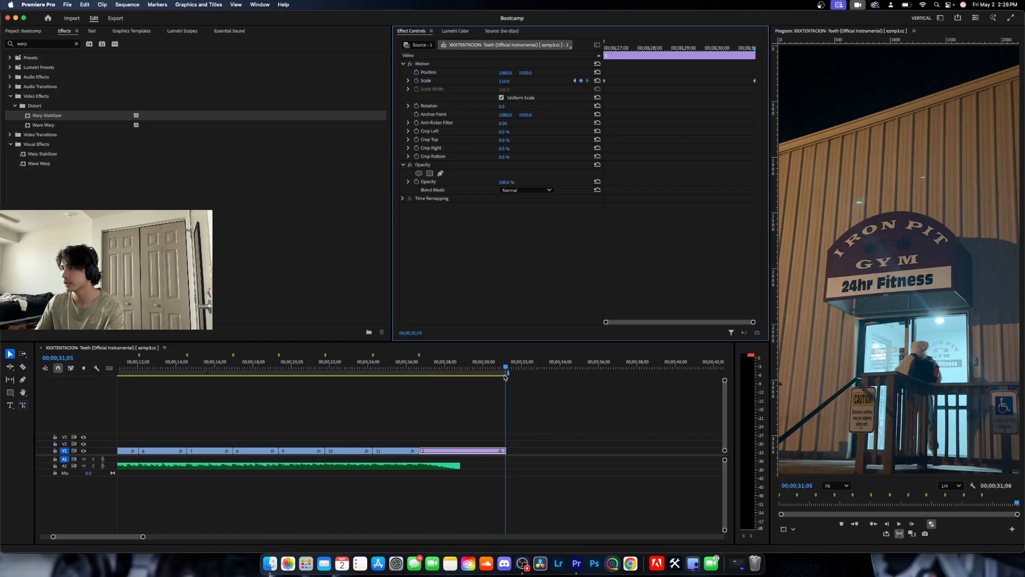
Play back the whole edit from before clip 2 into the last clip to review the zooms and music fade.
drag(505, 377, 250, 423)
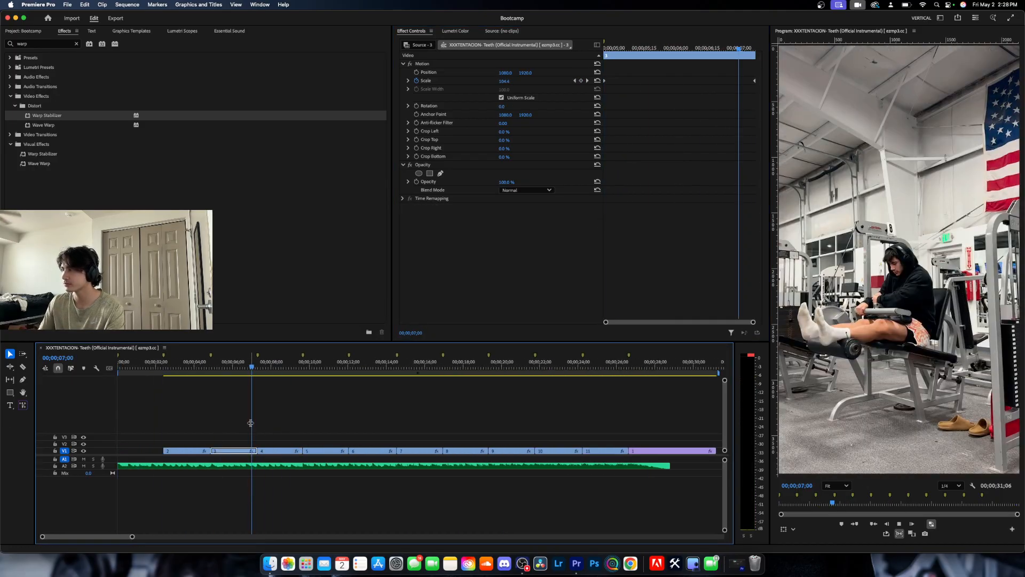
key(space)
drag(179, 372, 150, 375)
key(space)
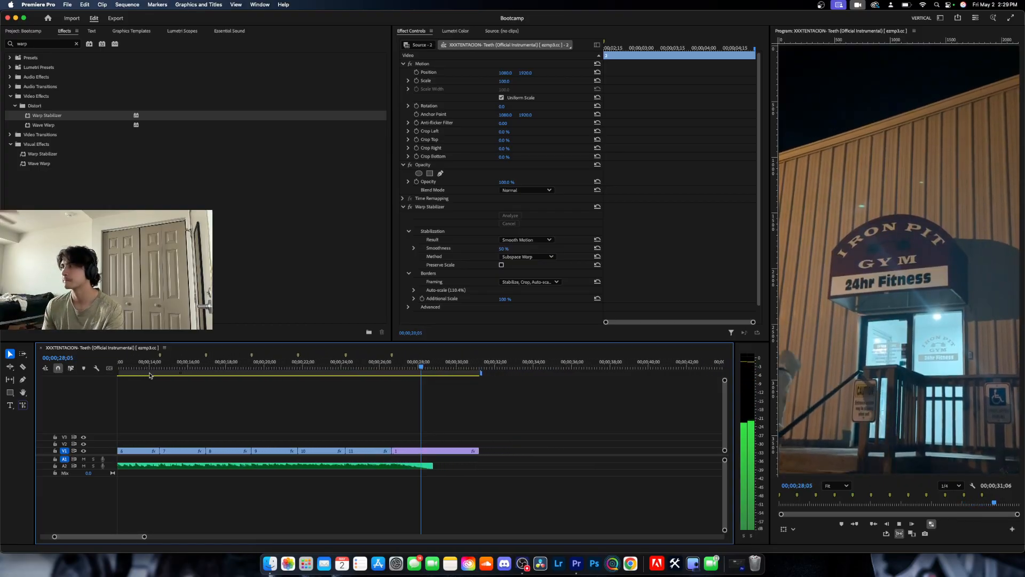
key(space)
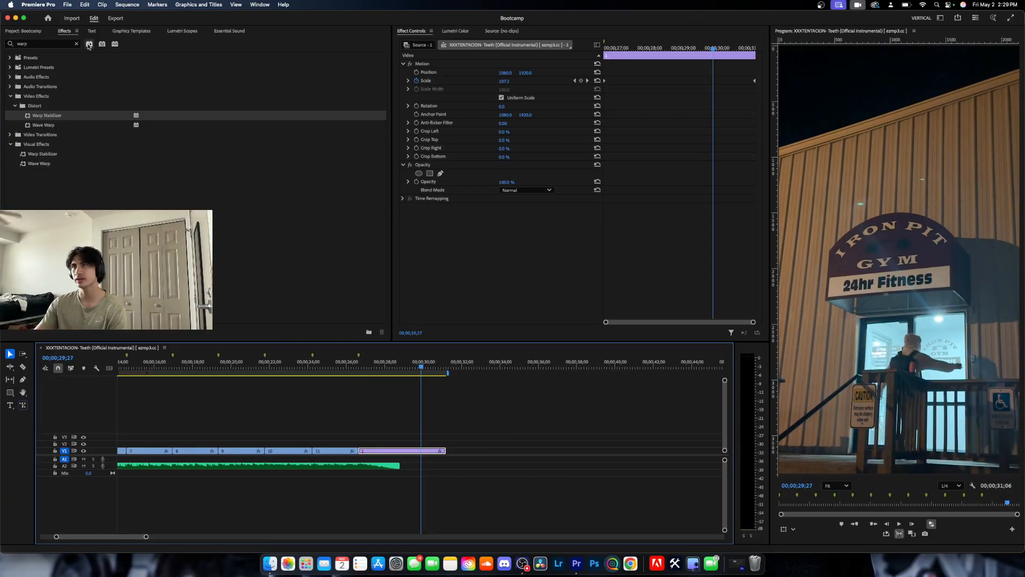
Clear the effects search and move the playhead to clip 2 at 00;00;04;05.
click(76, 44)
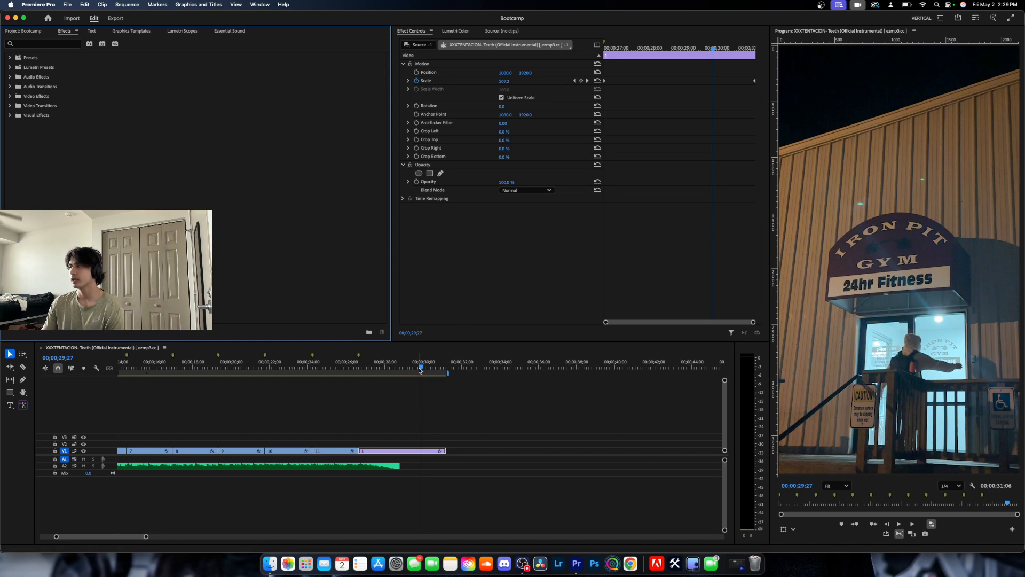
drag(420, 370, 200, 387)
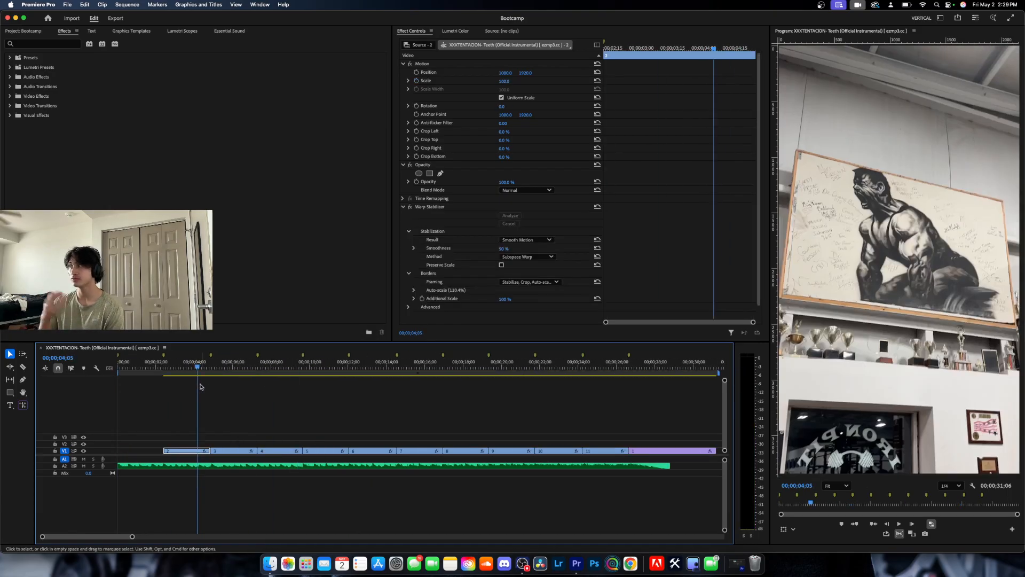